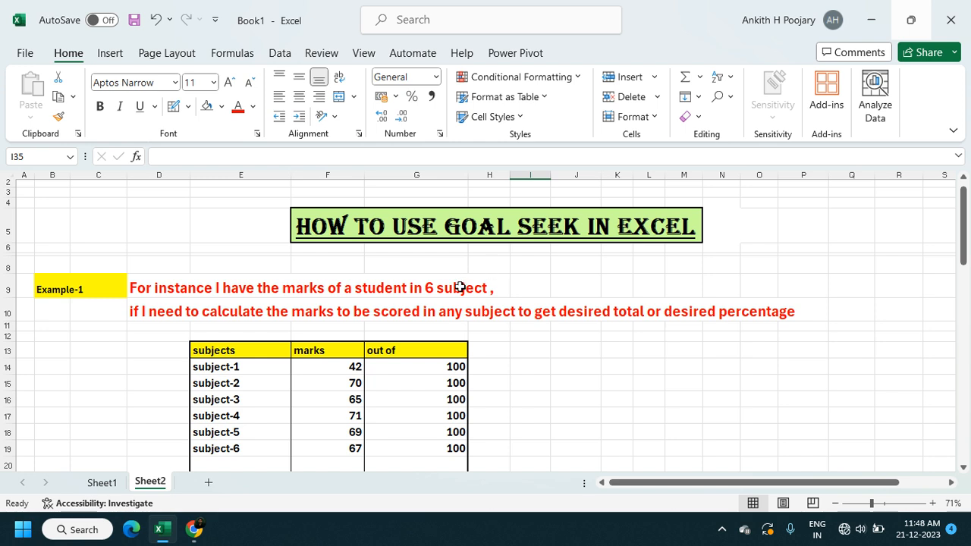
- Enter the formula =SUM(F14:F19) in the marks column of the Total row to add up the six subjects
scroll(459, 288, down, 1)
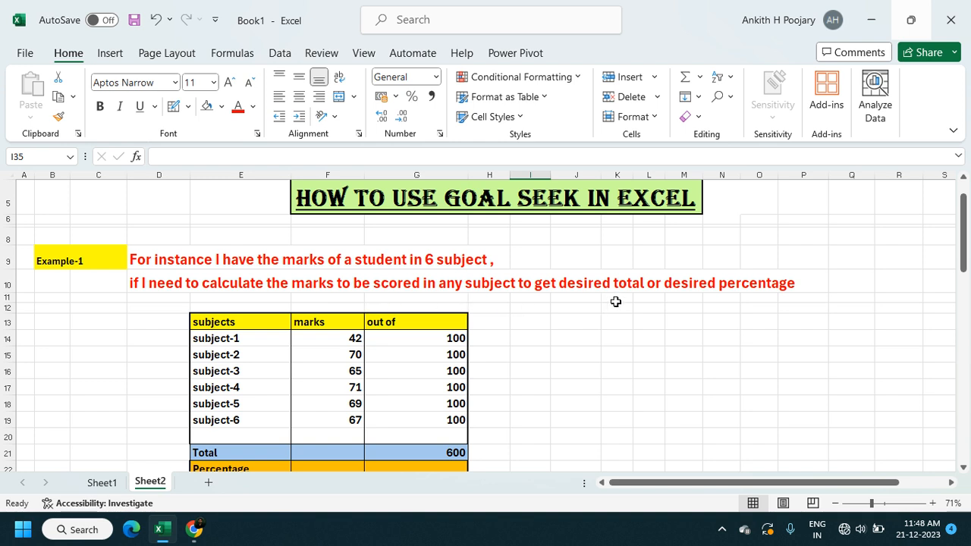
scroll(582, 320, down, 1)
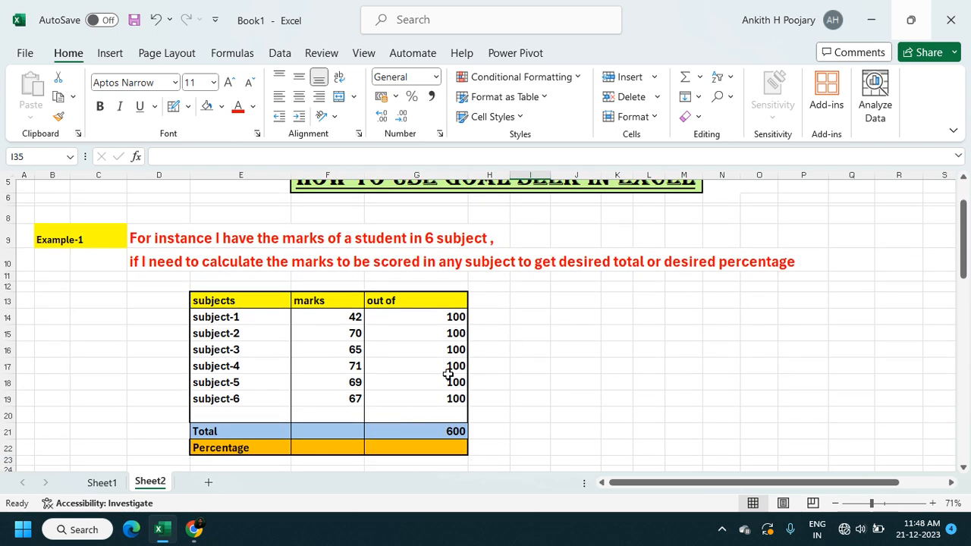
scroll(487, 314, up, 1)
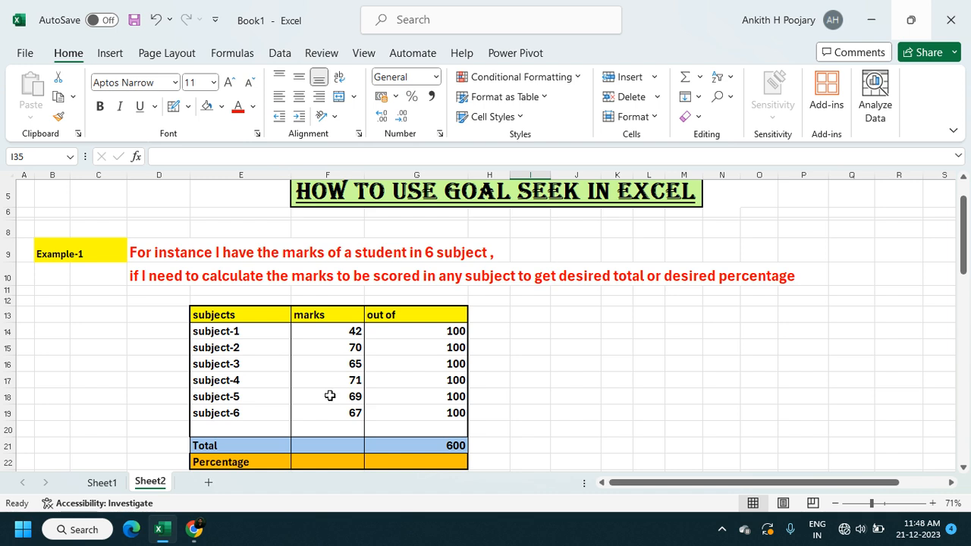
click(332, 445)
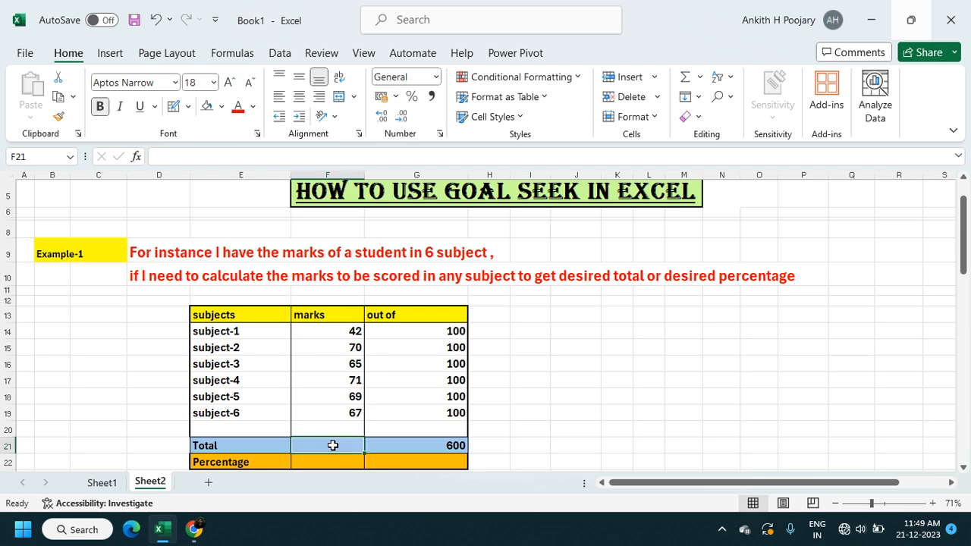
right_click(326, 422)
key(Escape)
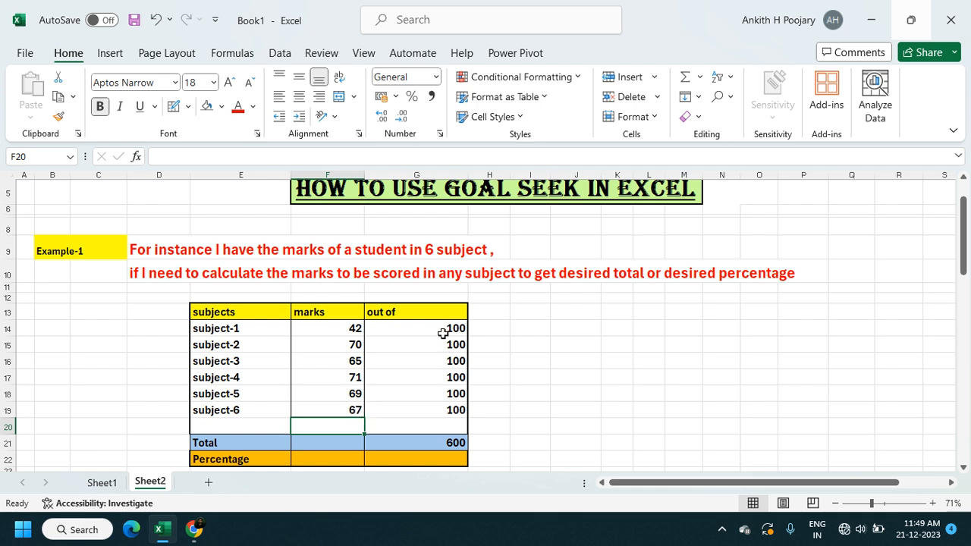
drag(310, 434, 311, 438)
text(=)
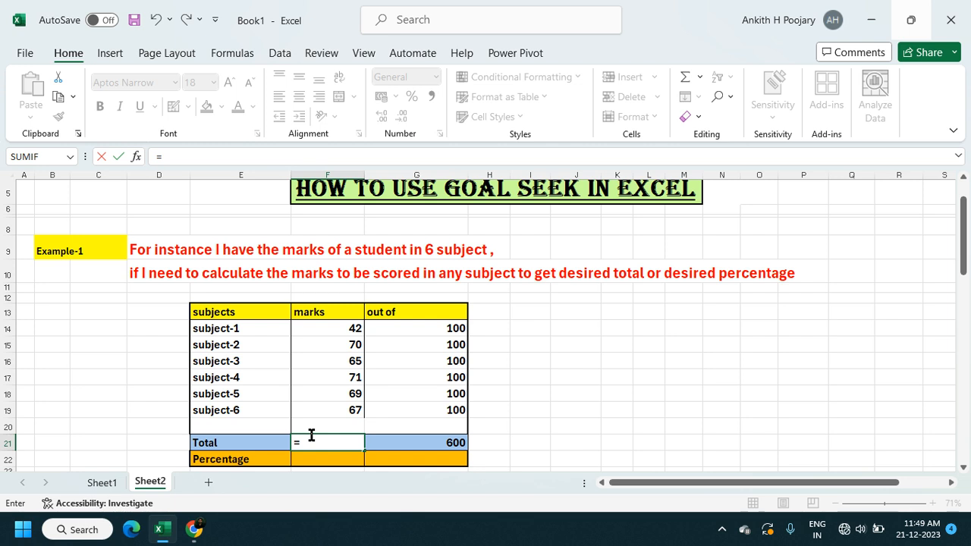
text(sum()
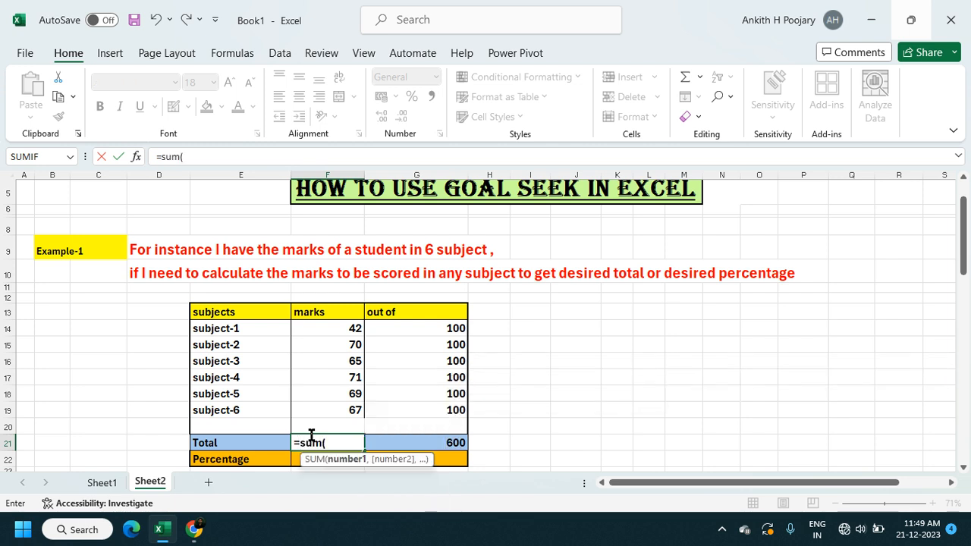
drag(353, 328, 356, 410)
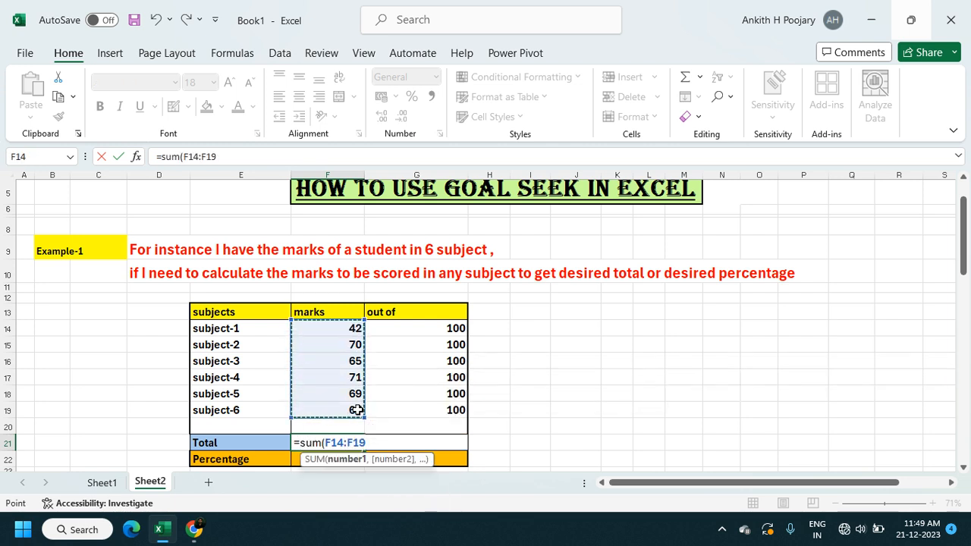
text())
key(Return)
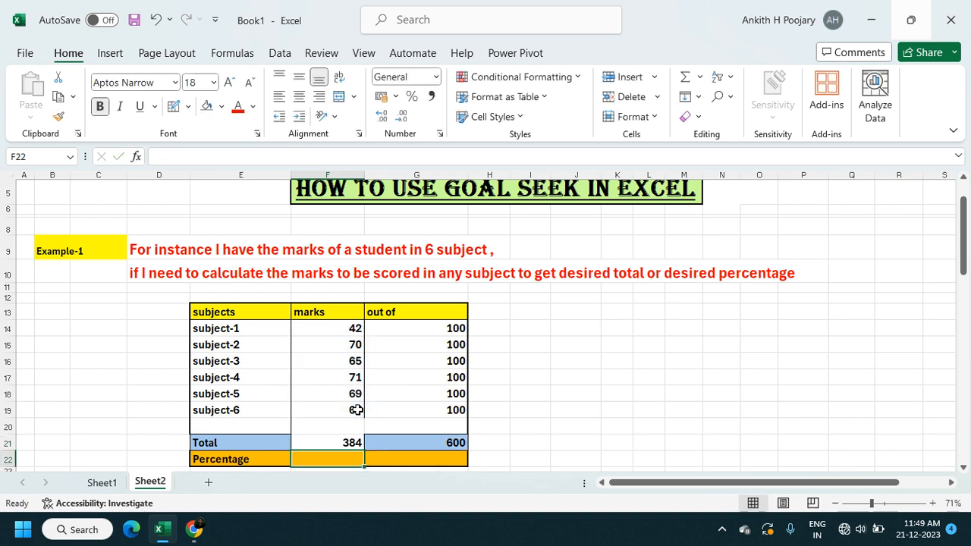
- Calculate the student's percentage in the Percentage row's marks cell with the formula =F21*100/G21
scroll(354, 455, down, 1)
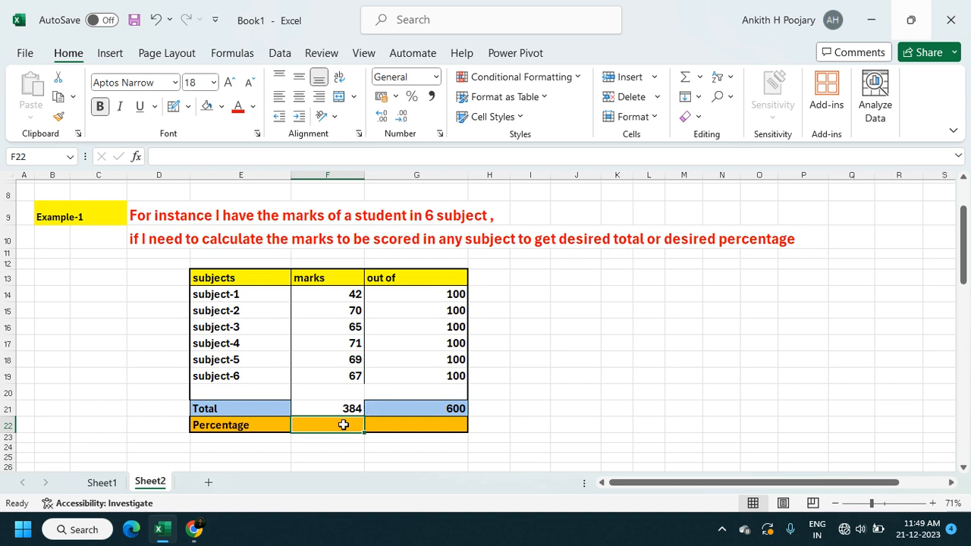
text(=)
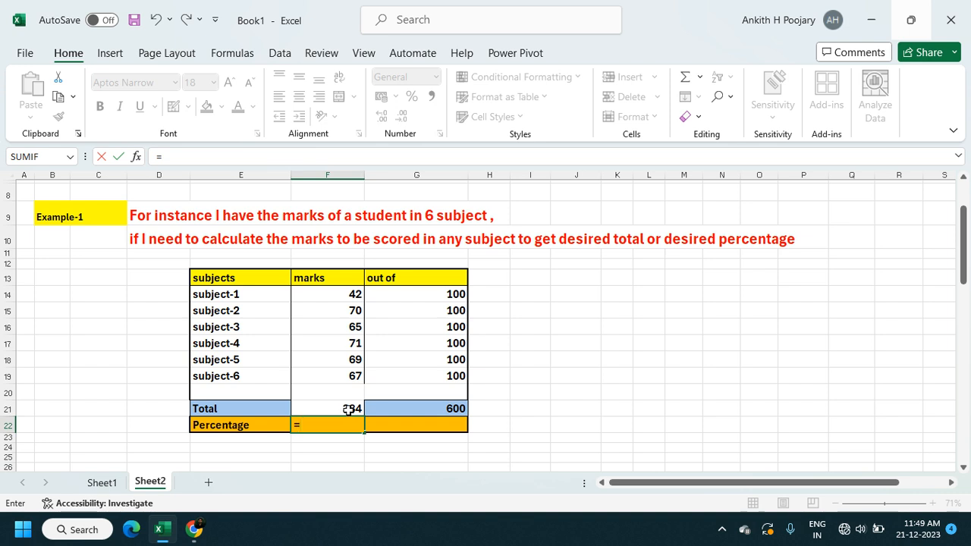
click(271, 406)
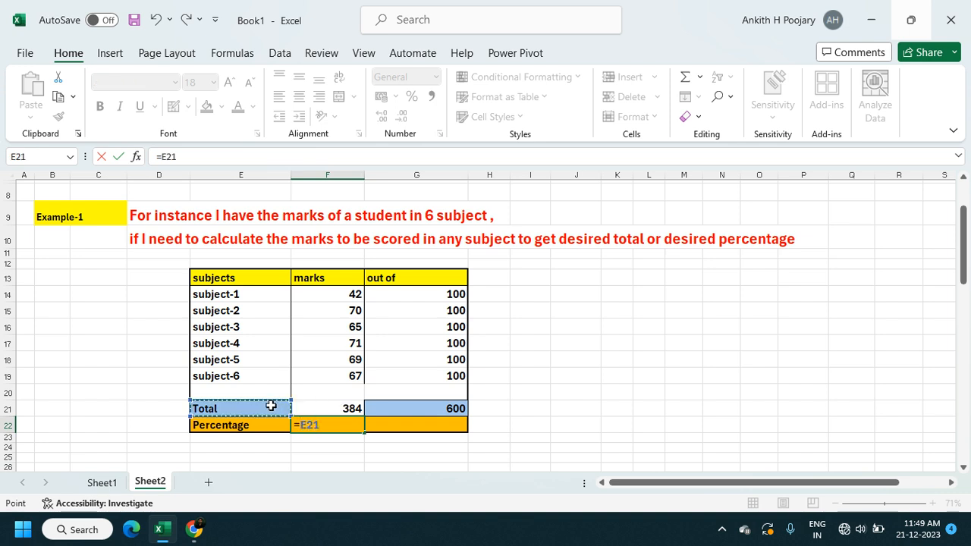
key(BackSpace)
key(BackSpace)
key(BackSpace)
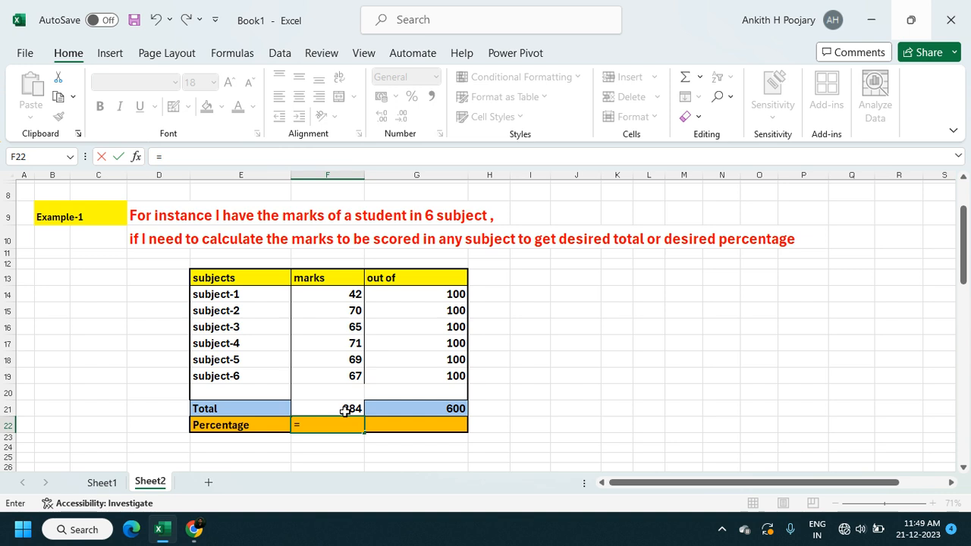
click(343, 409)
text(*)
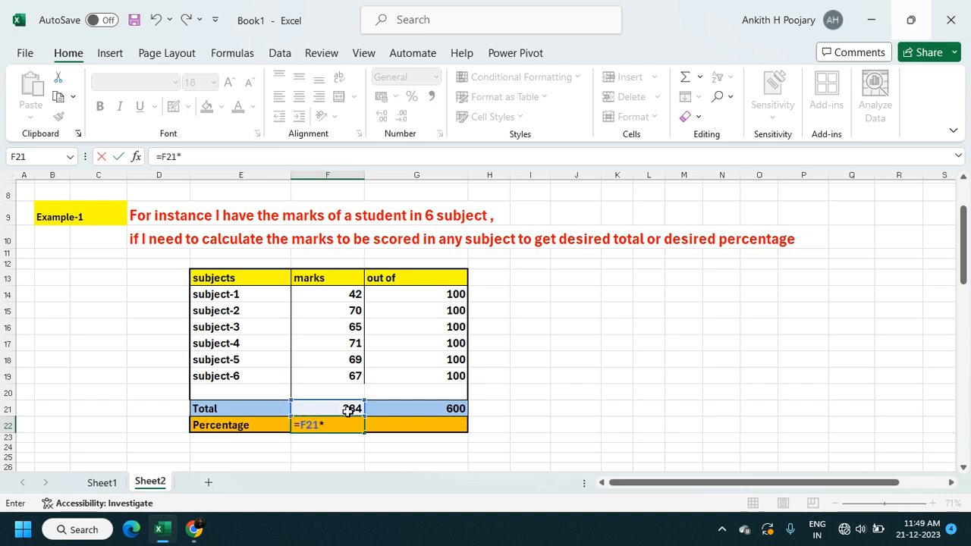
text(100)
click(423, 409)
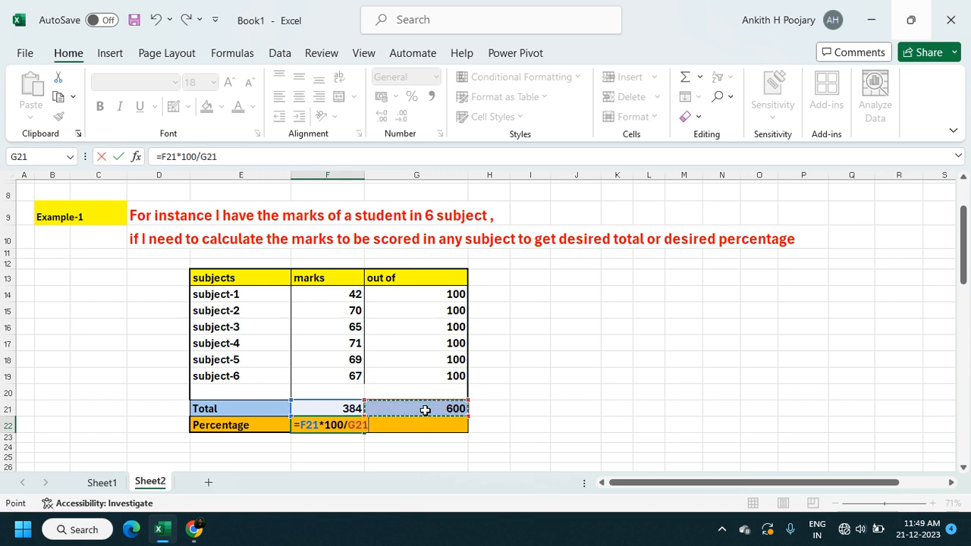
key(Return)
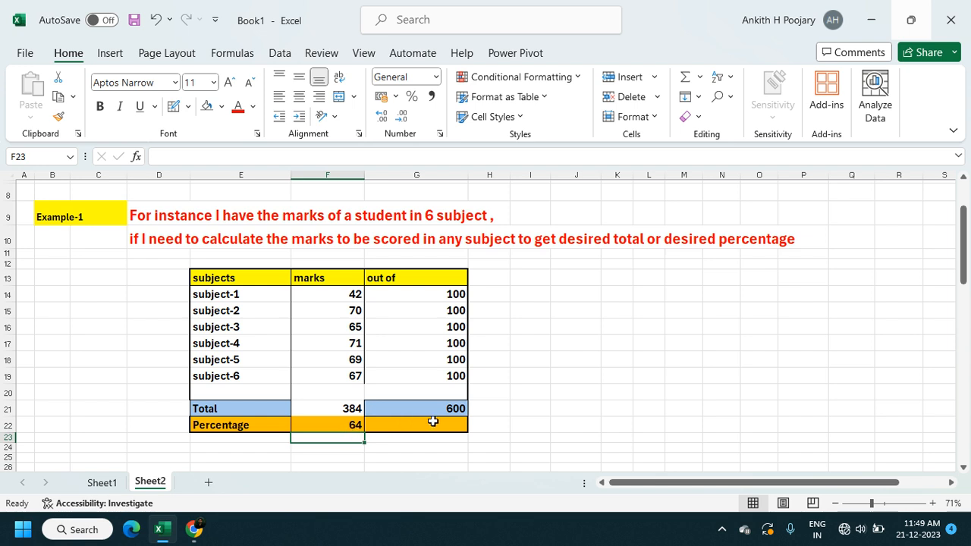
- Run Goal Seek on the percentage cell F22 with a target of 70 by changing subject-1's marks in F14, and accept the solution
click(337, 412)
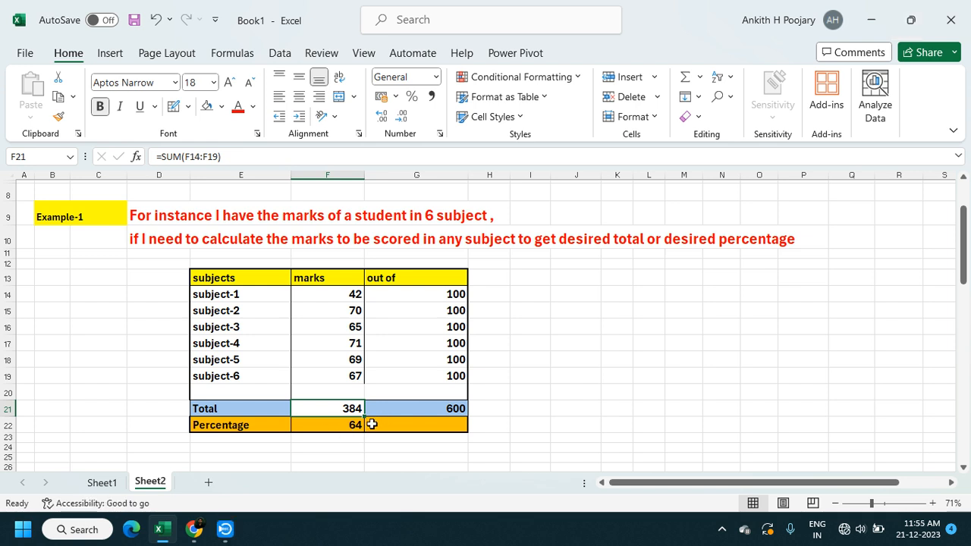
click(329, 425)
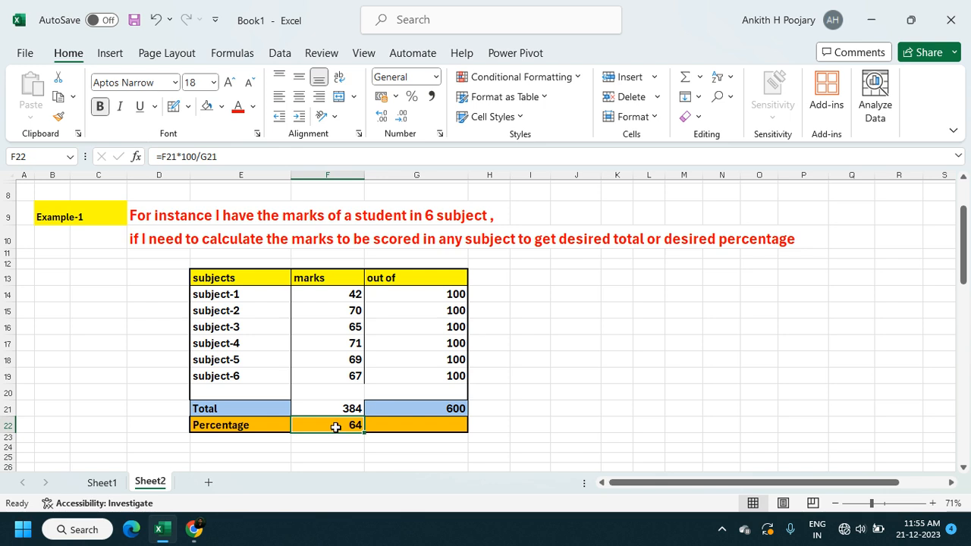
click(280, 58)
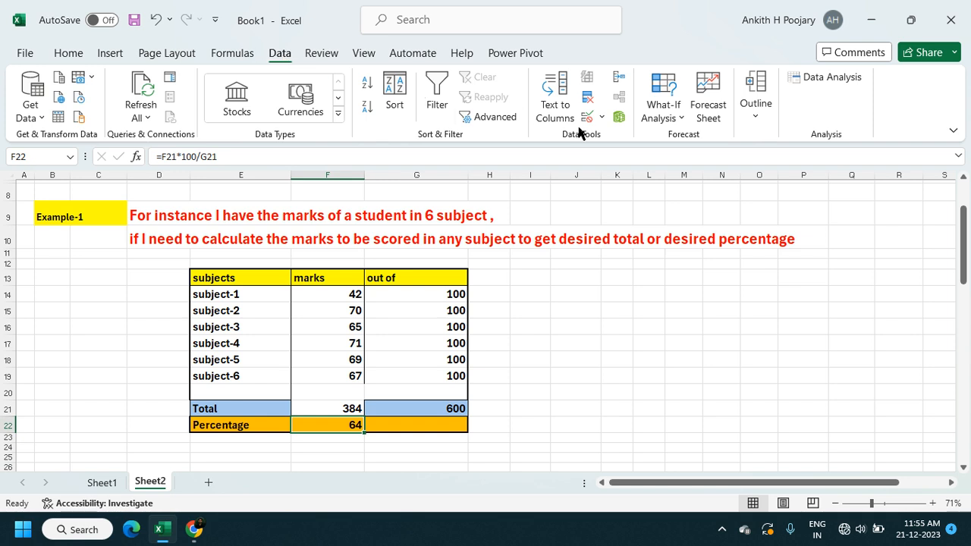
click(682, 121)
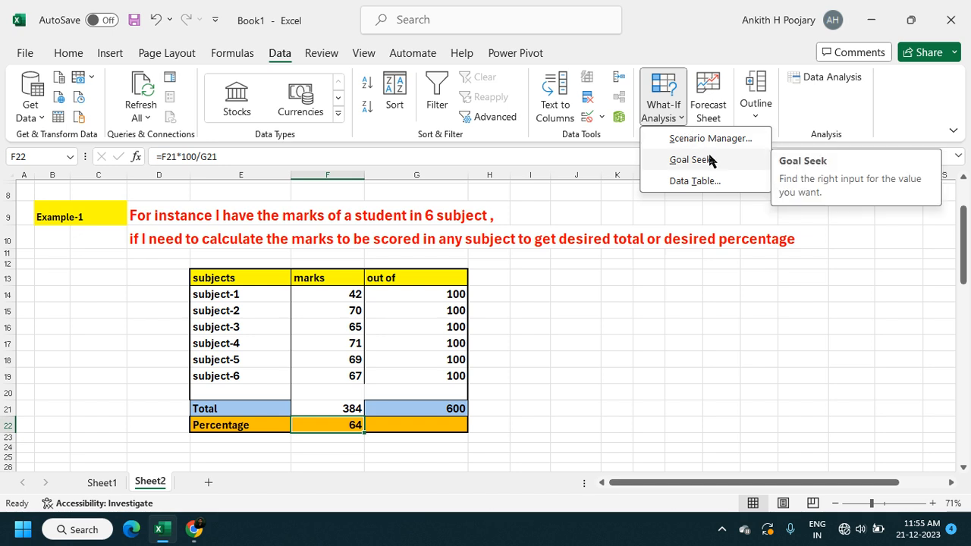
click(710, 159)
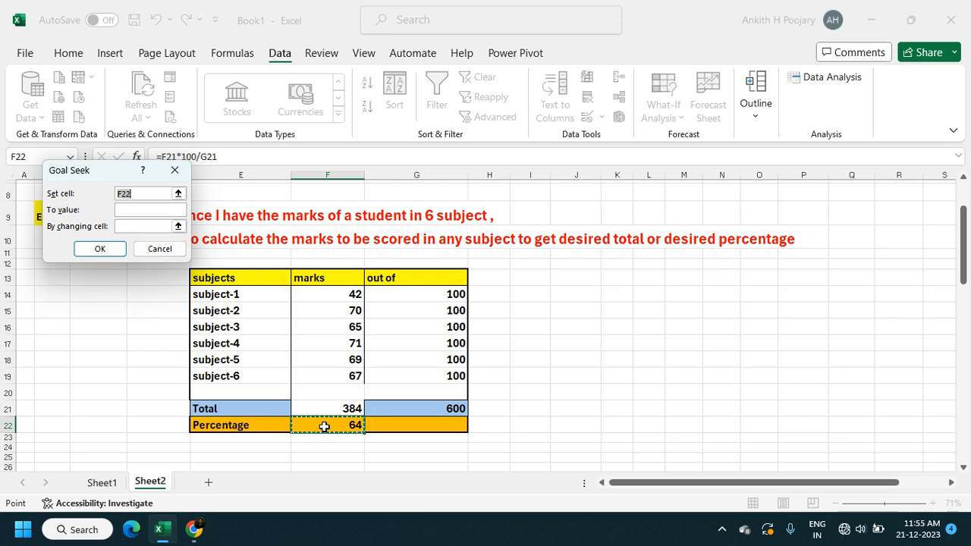
click(138, 213)
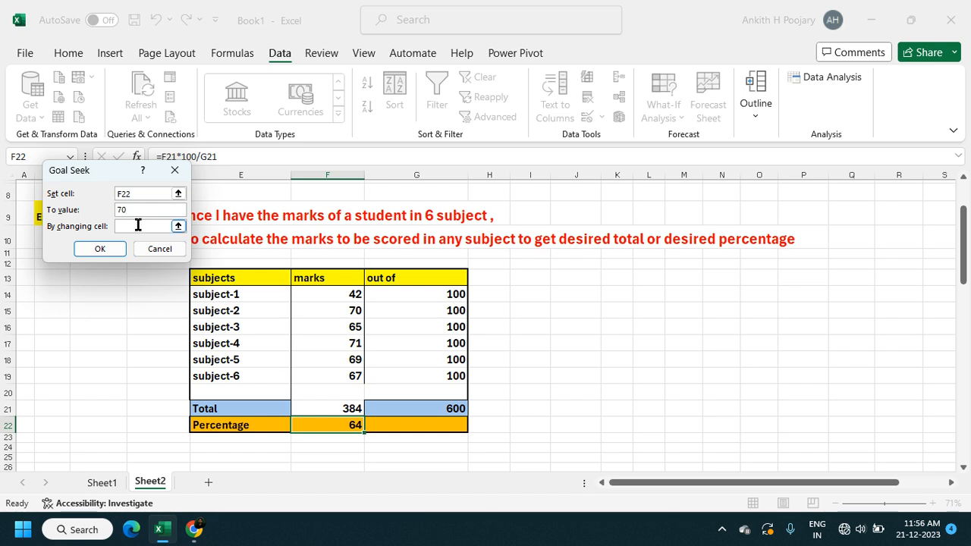
click(134, 229)
click(330, 295)
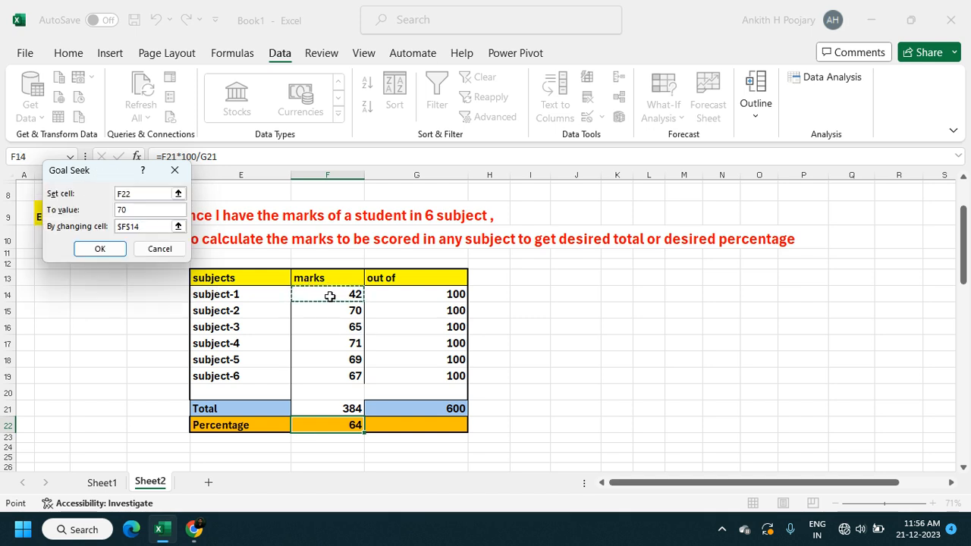
click(110, 250)
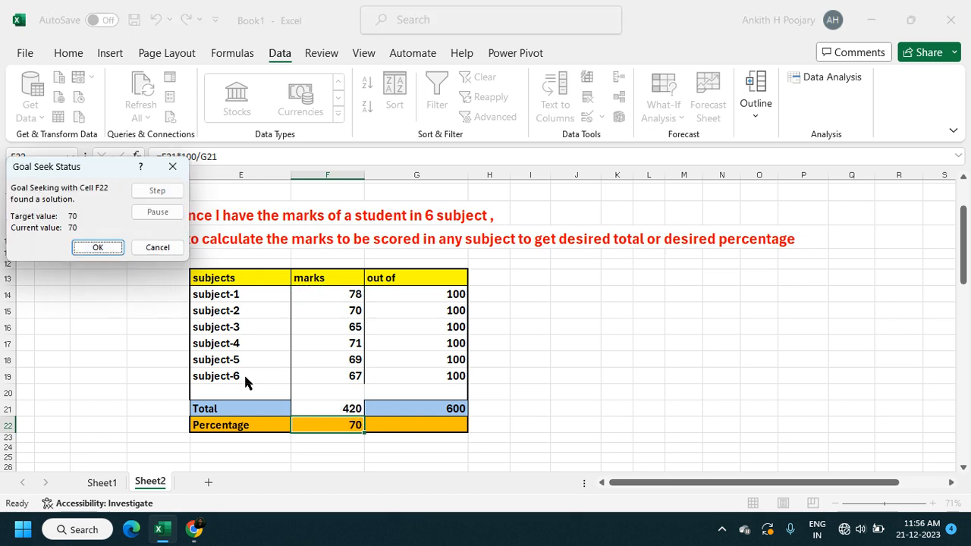
click(120, 247)
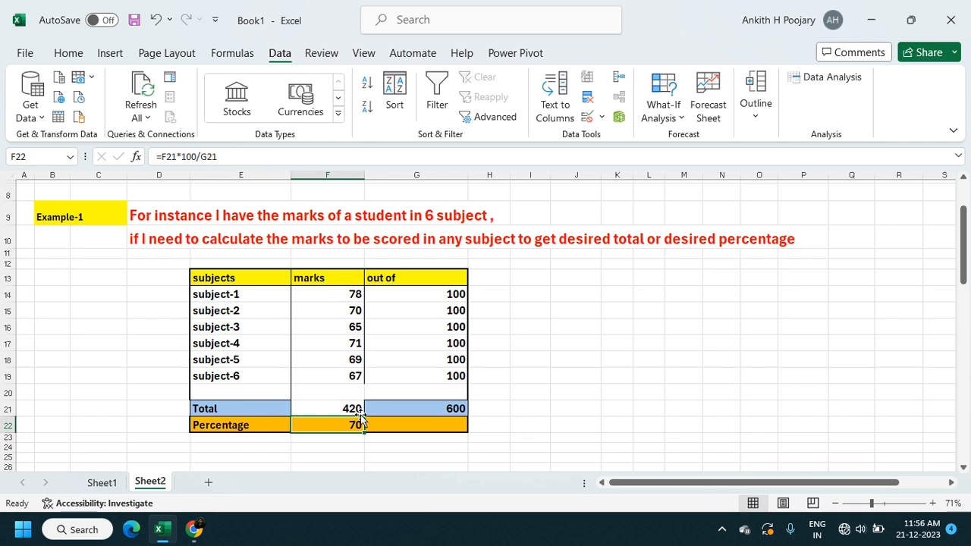
- Run Goal Seek on the total marks cell F21 with a target of 400 by changing subject-1's marks in F14, and accept the solution
click(331, 408)
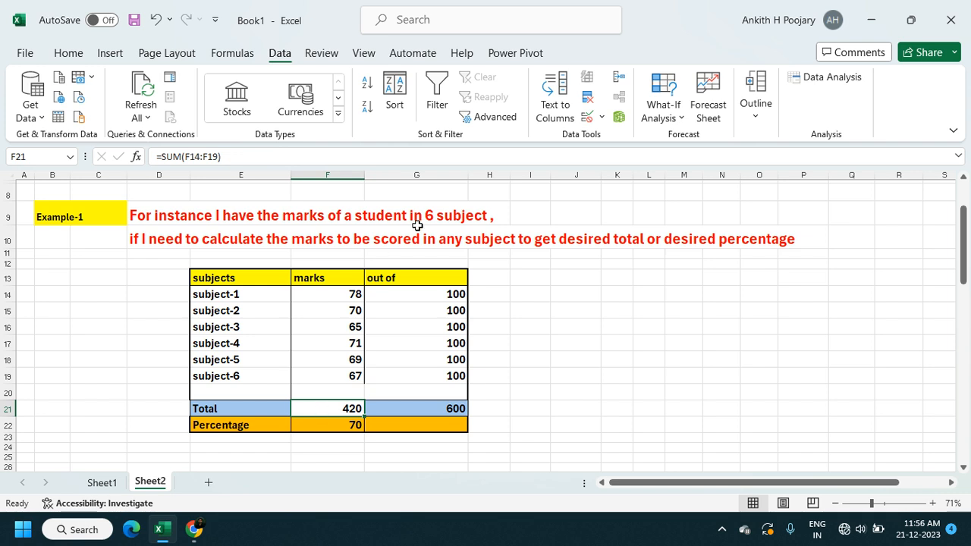
click(678, 115)
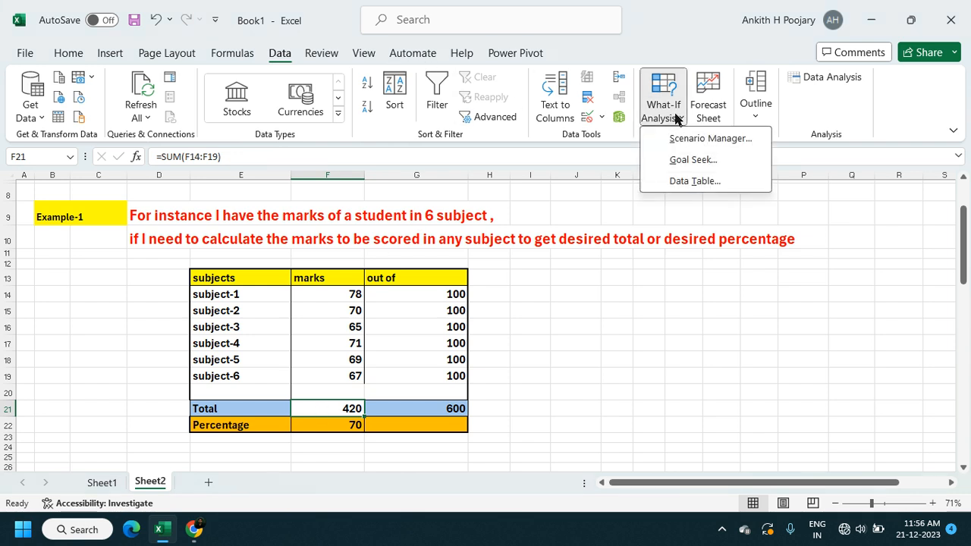
click(690, 162)
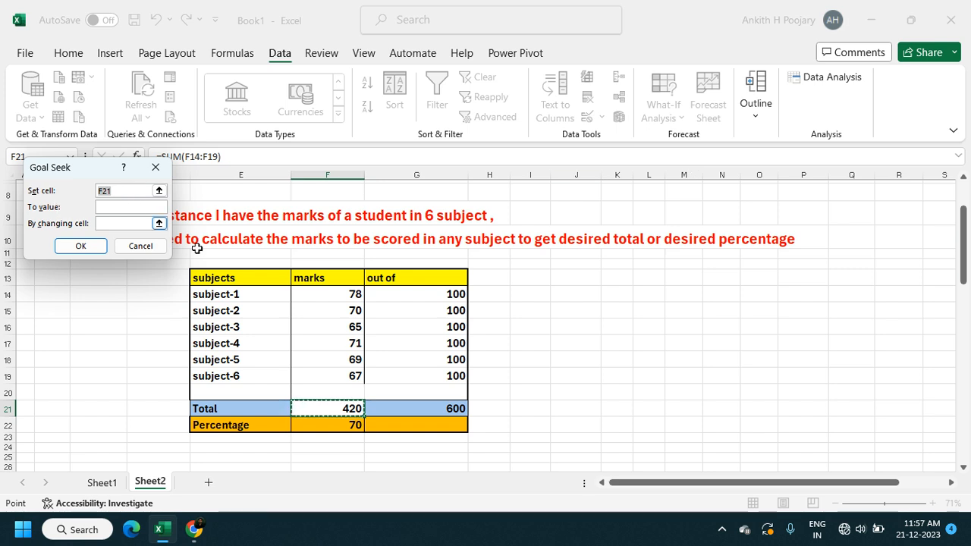
click(126, 208)
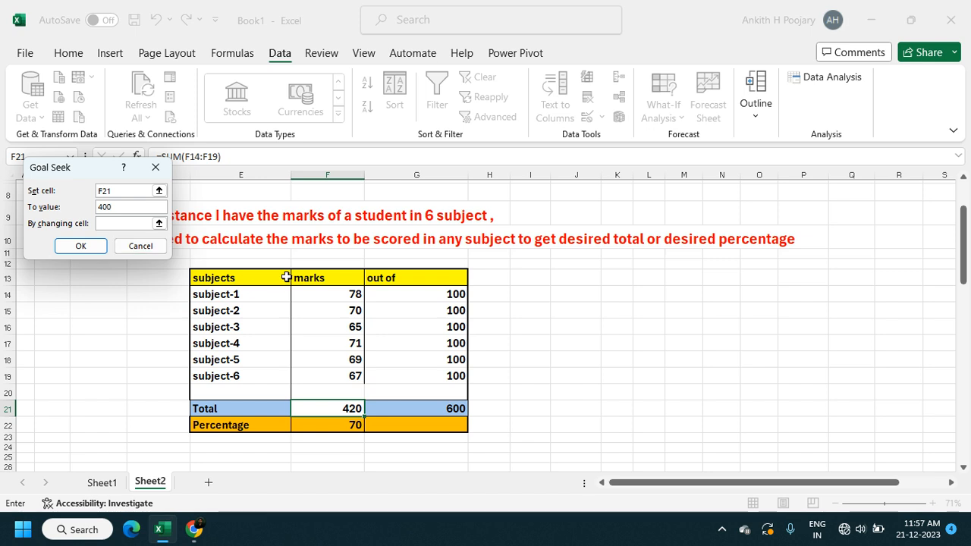
click(349, 295)
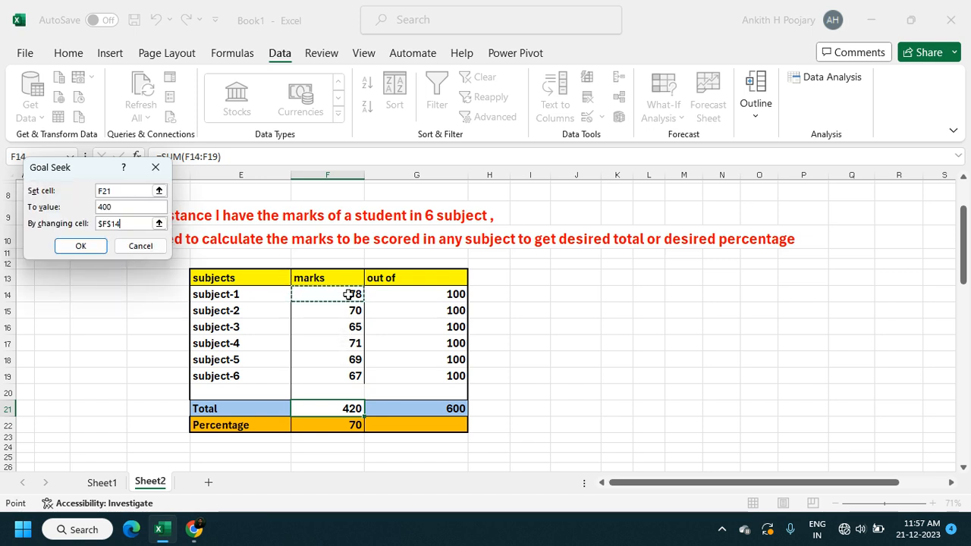
click(94, 249)
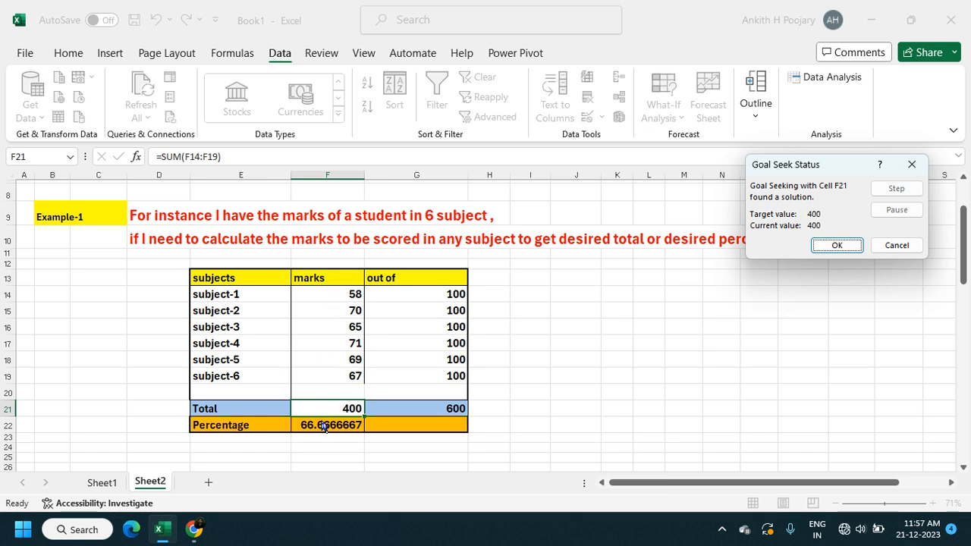
click(834, 246)
- Run Goal Seek on the total budget cell F39 with a target of 120000 by changing cat-A's amount in F35, and accept the solution
scroll(569, 339, up, 1)
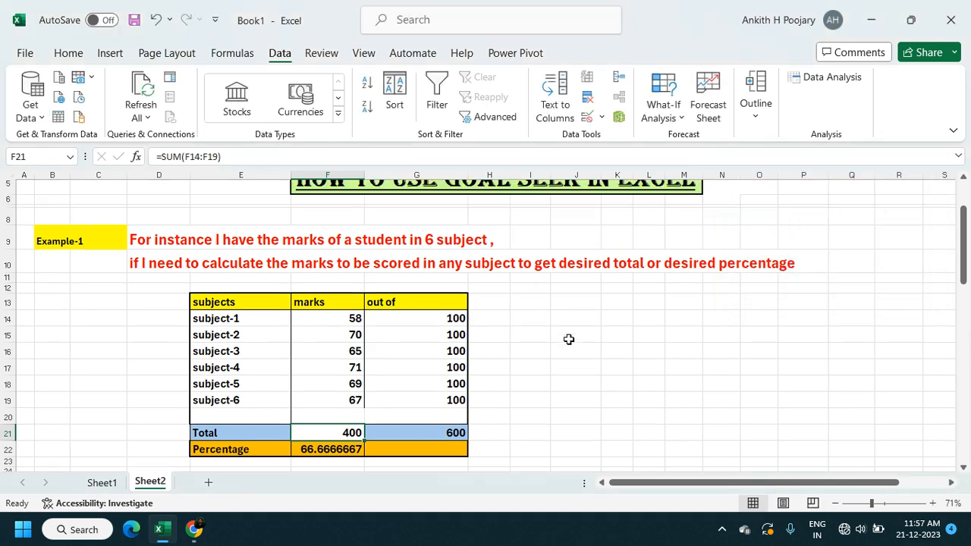
scroll(569, 339, down, 1)
scroll(518, 352, down, 4)
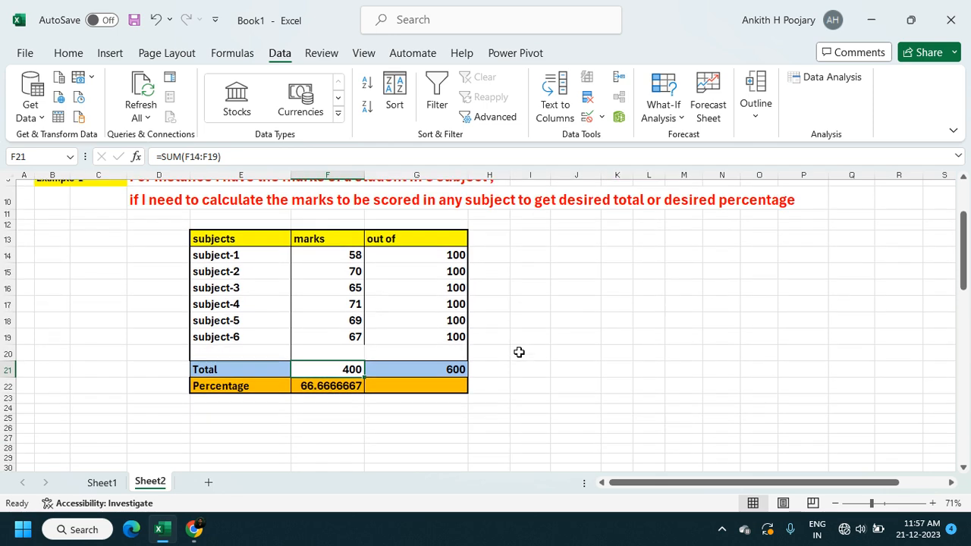
scroll(518, 352, down, 3)
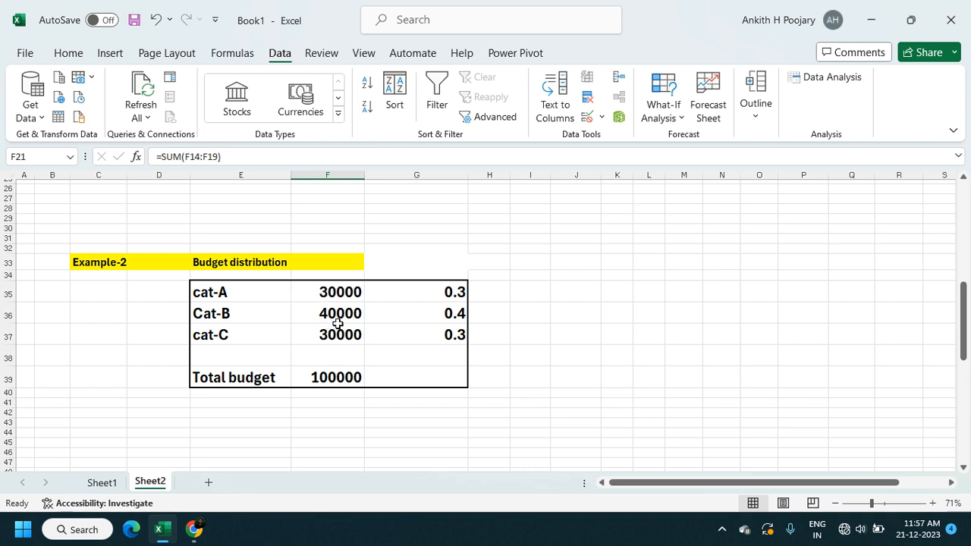
click(336, 377)
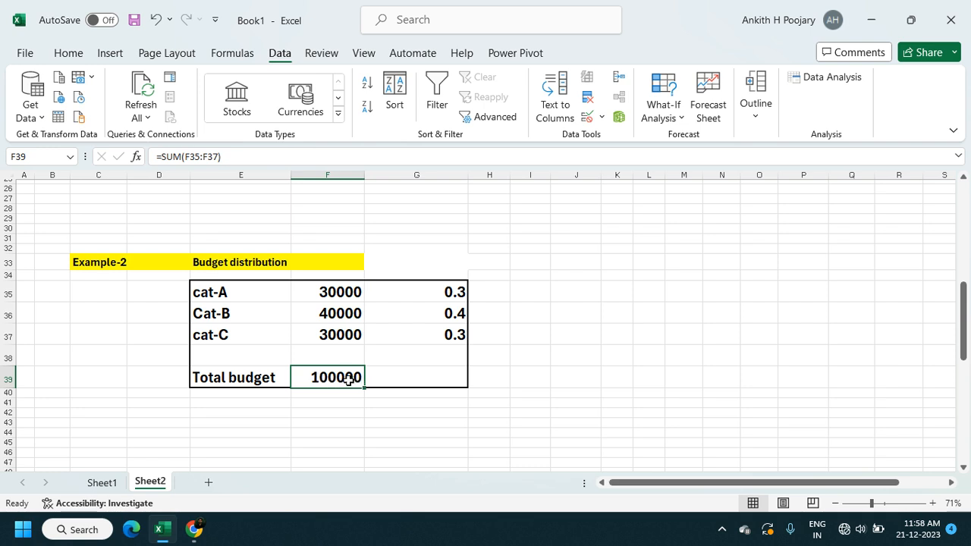
click(674, 116)
click(701, 159)
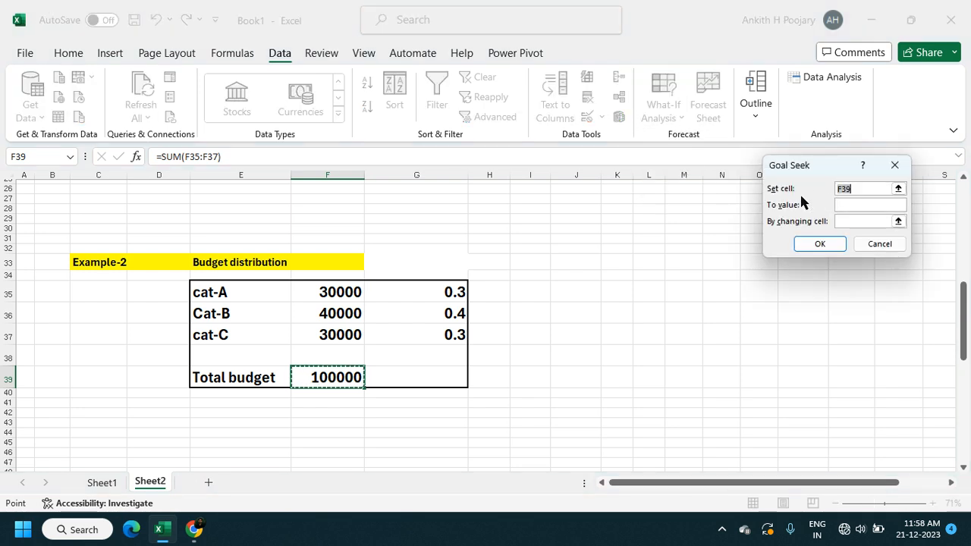
click(854, 206)
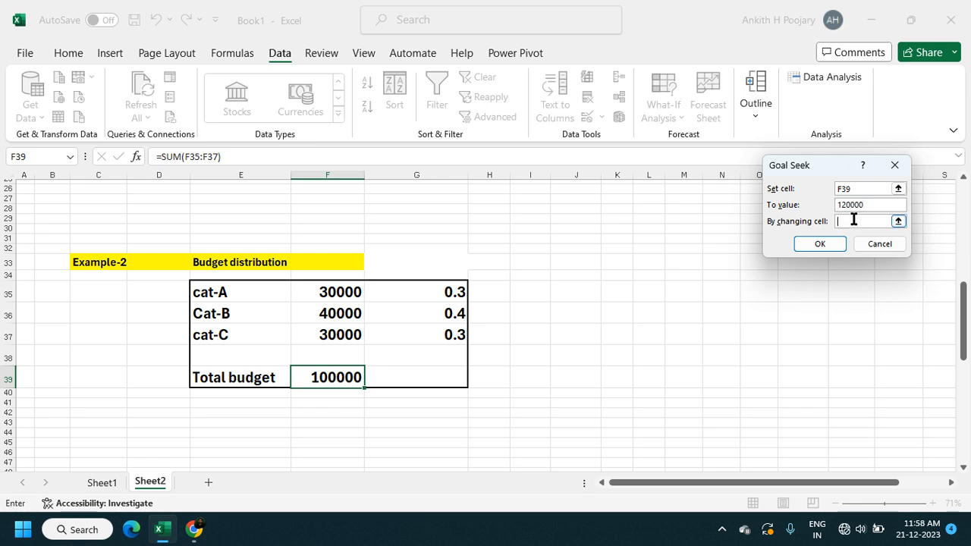
click(344, 291)
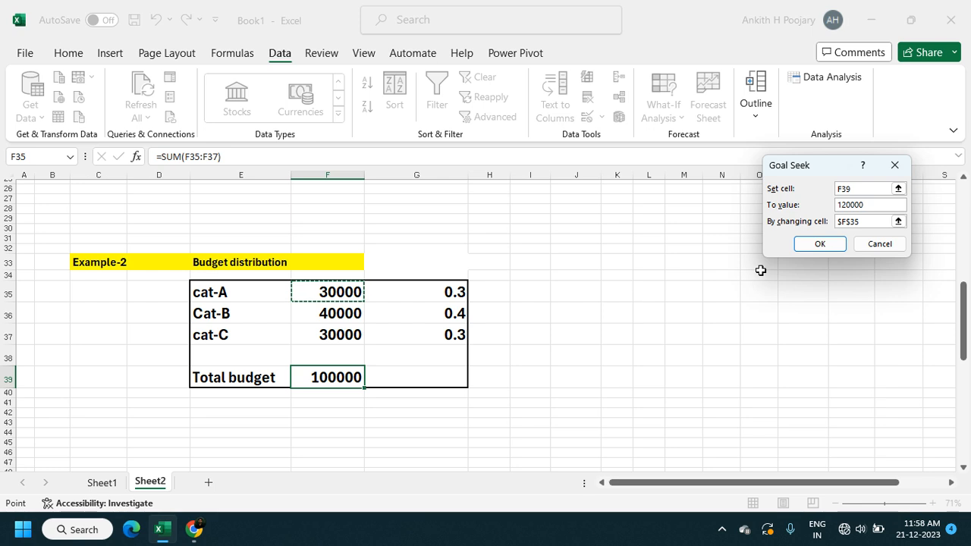
click(815, 244)
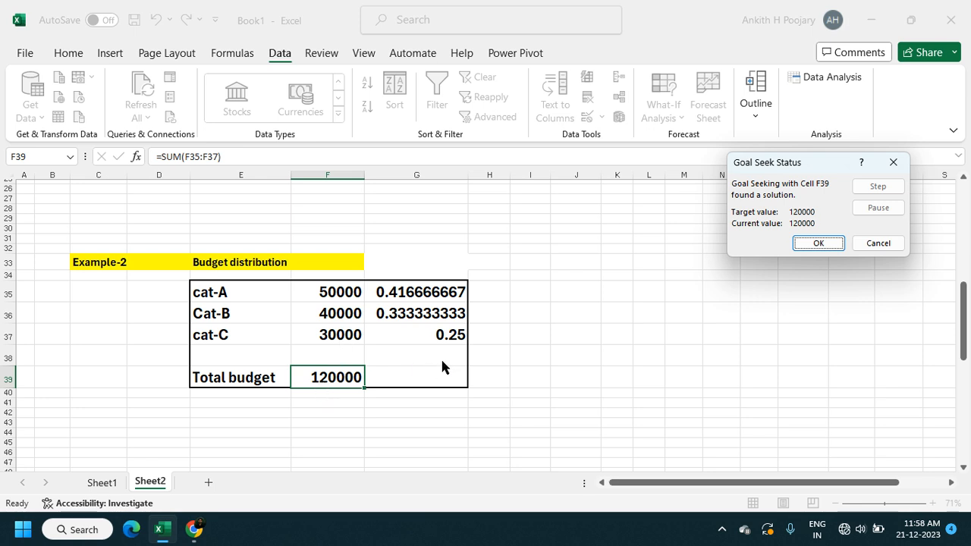
click(819, 244)
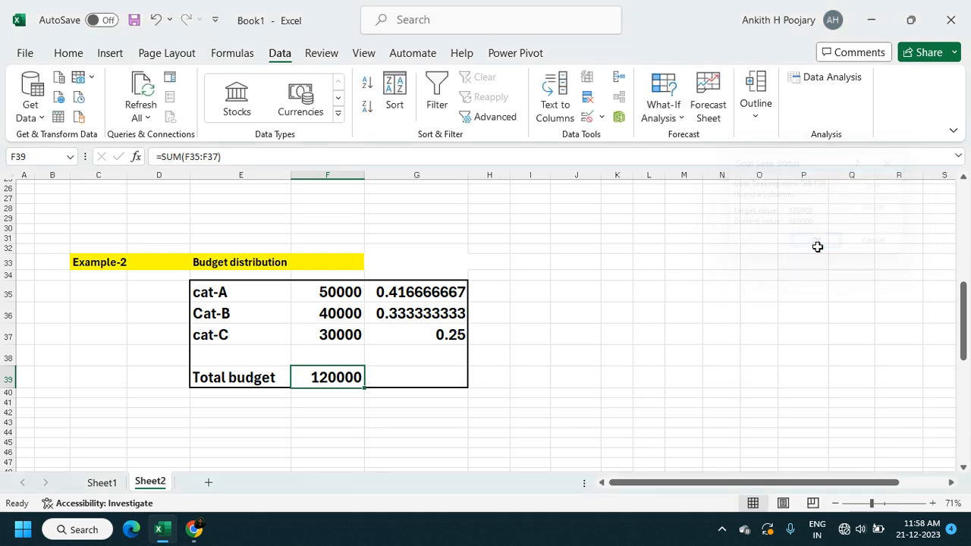
- Calculate the recurring deposit's maturity value in G60 of Example-3 with the formula =FV(G58/12,G57*12,G56)
scroll(511, 370, down, 5)
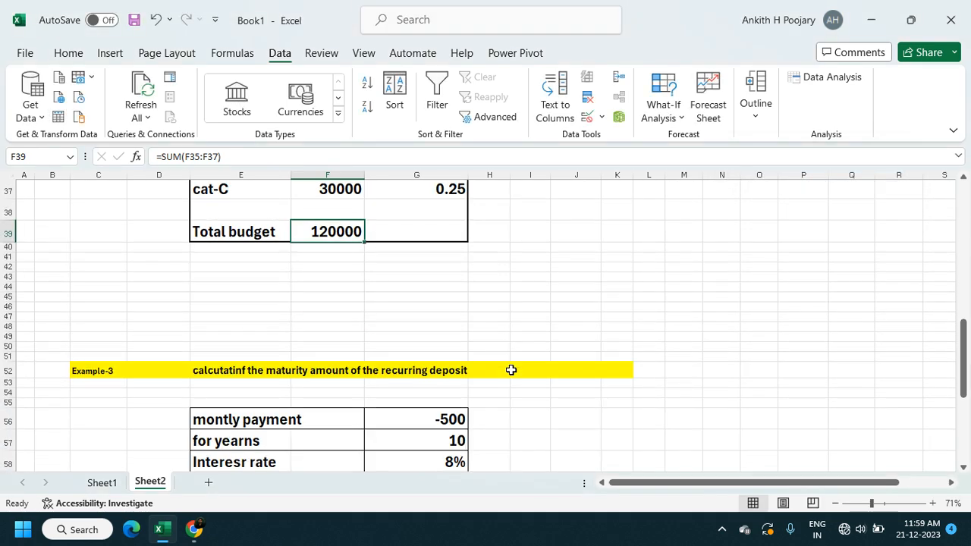
scroll(511, 370, down, 1)
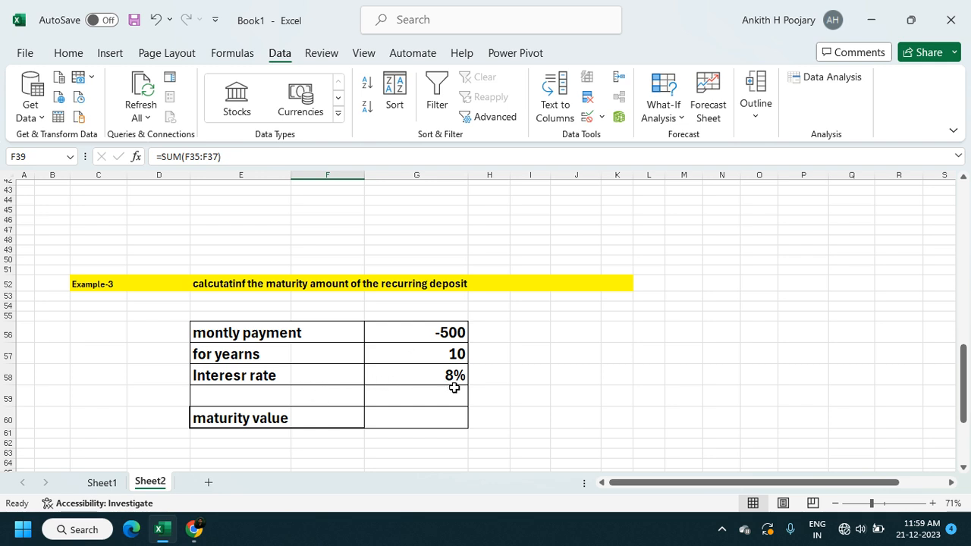
click(391, 416)
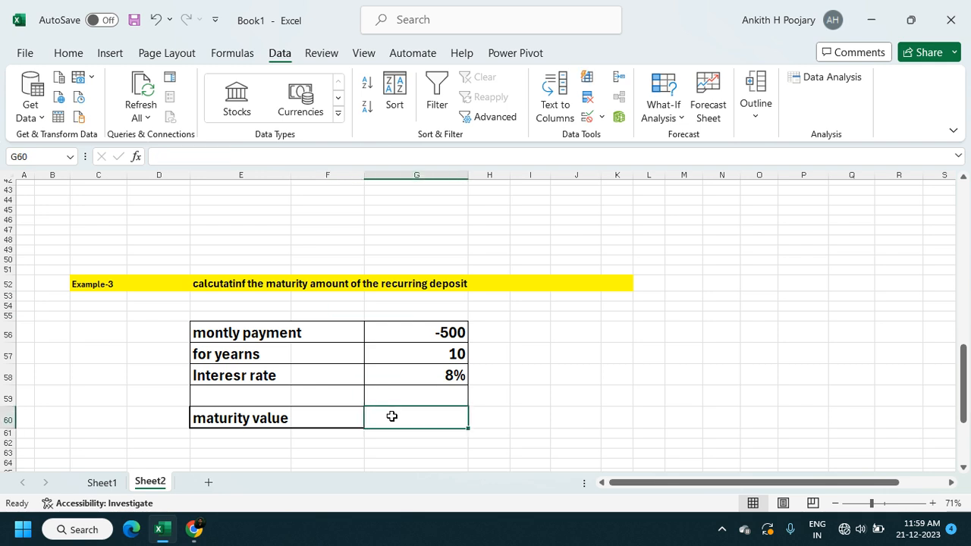
text(=)
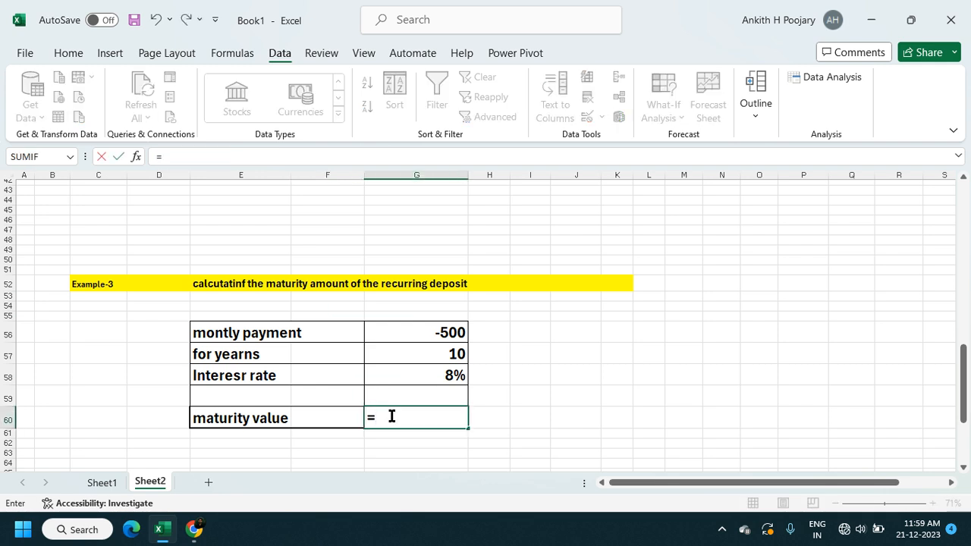
text(fv)
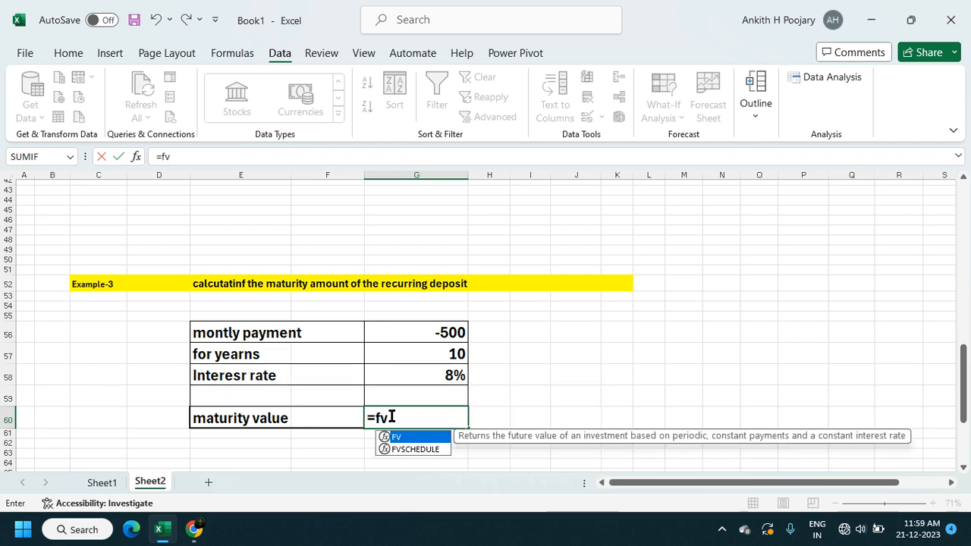
text(()
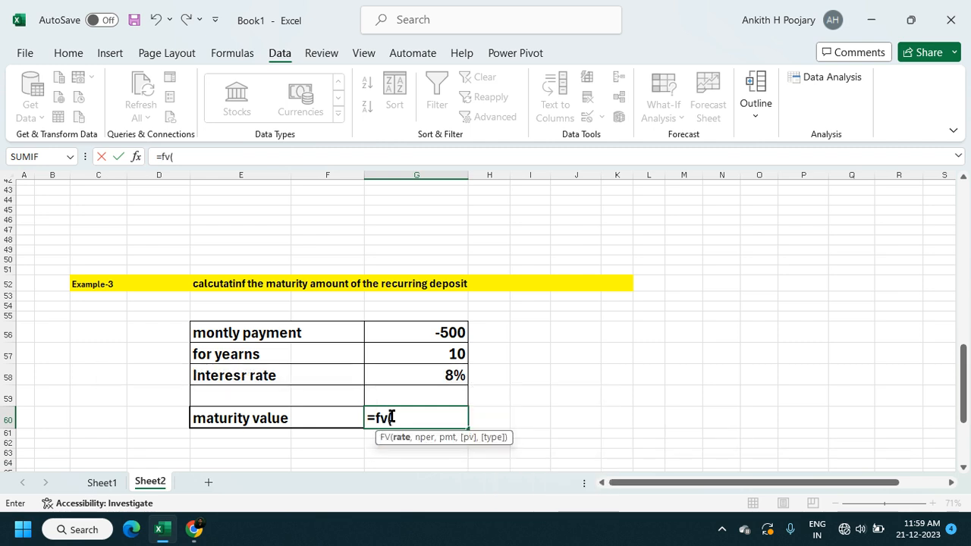
click(436, 378)
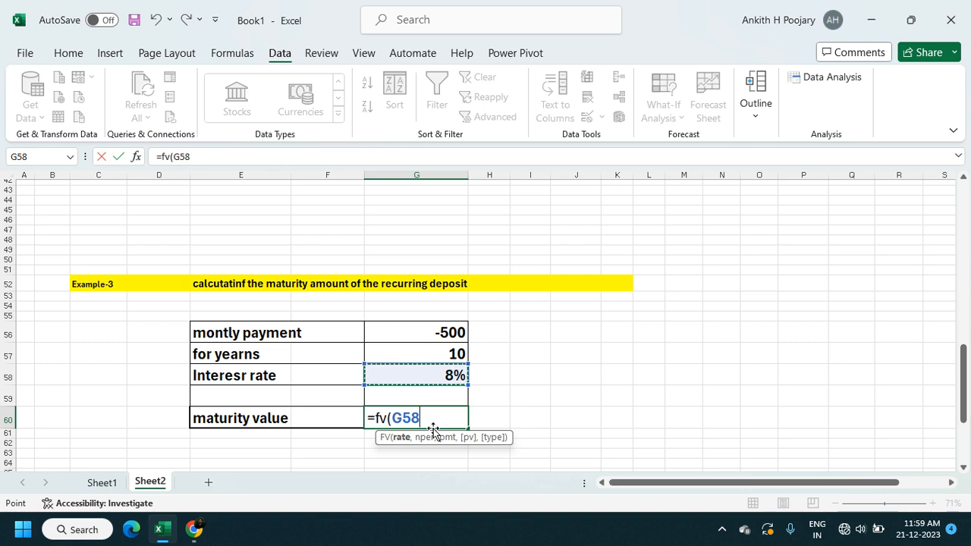
text(/)
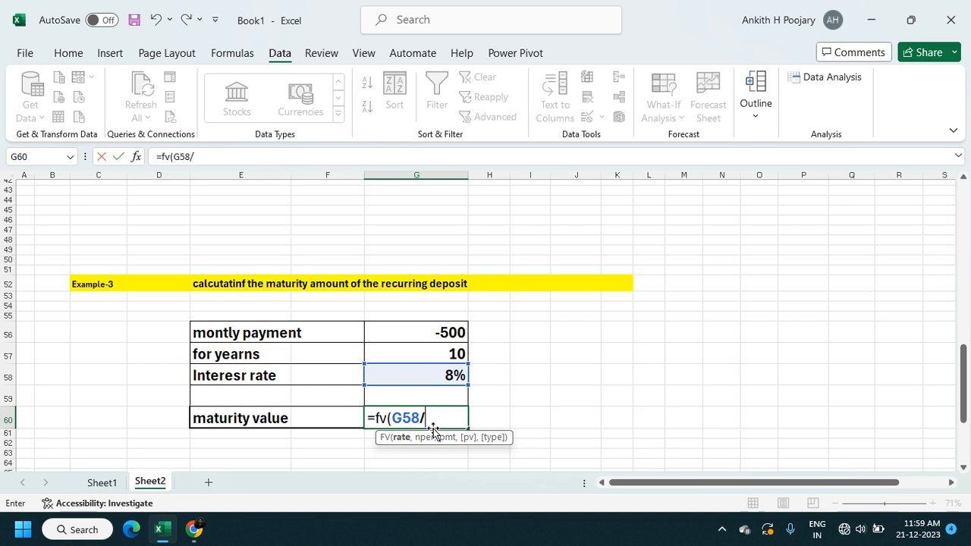
text(12,)
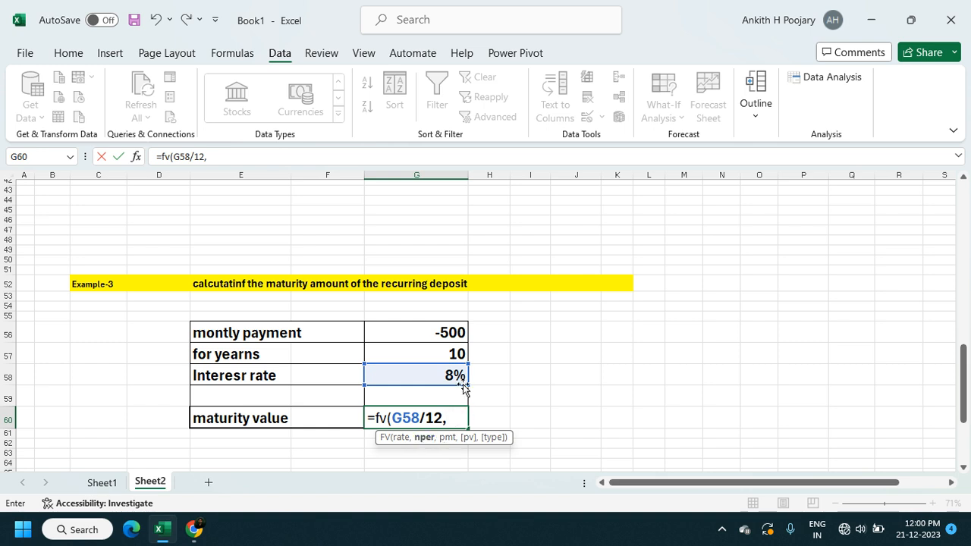
click(447, 356)
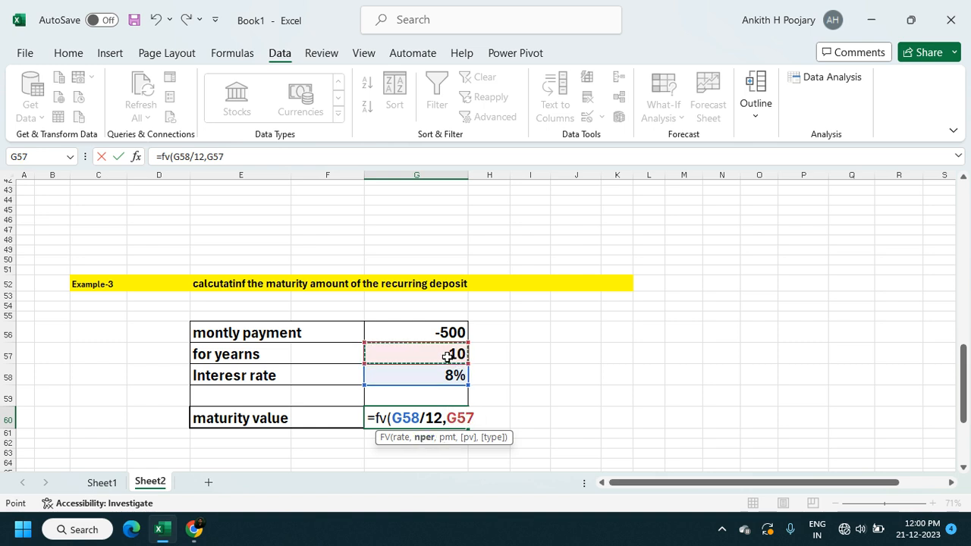
text(*1)
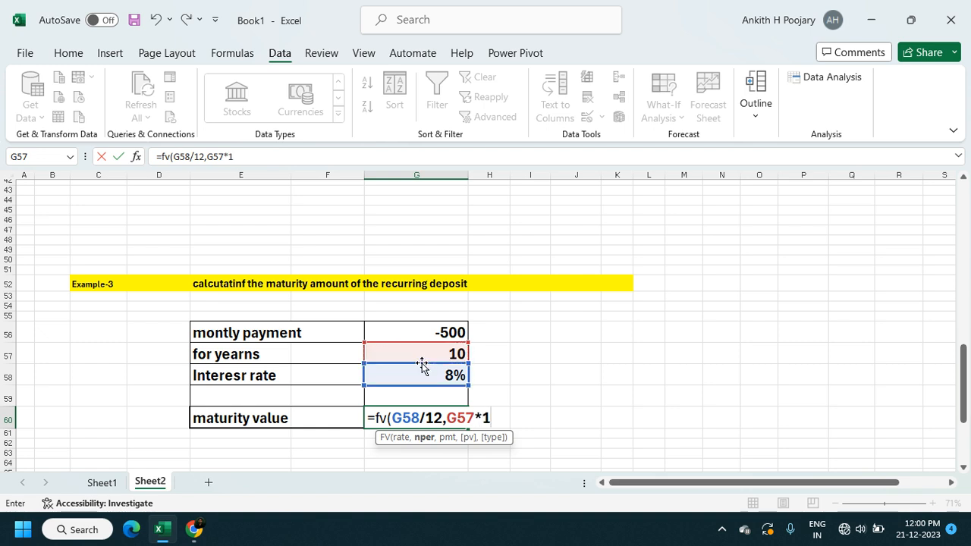
text(2,)
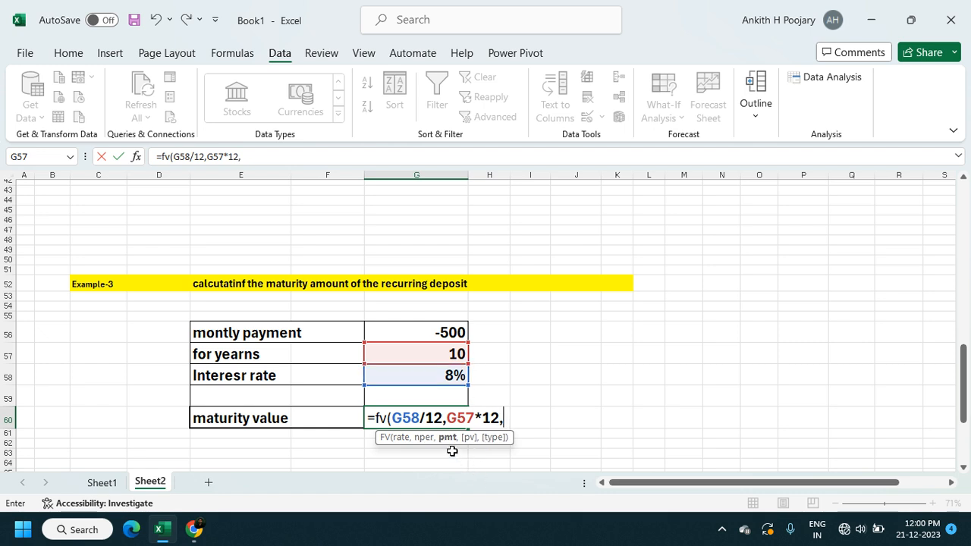
click(454, 333)
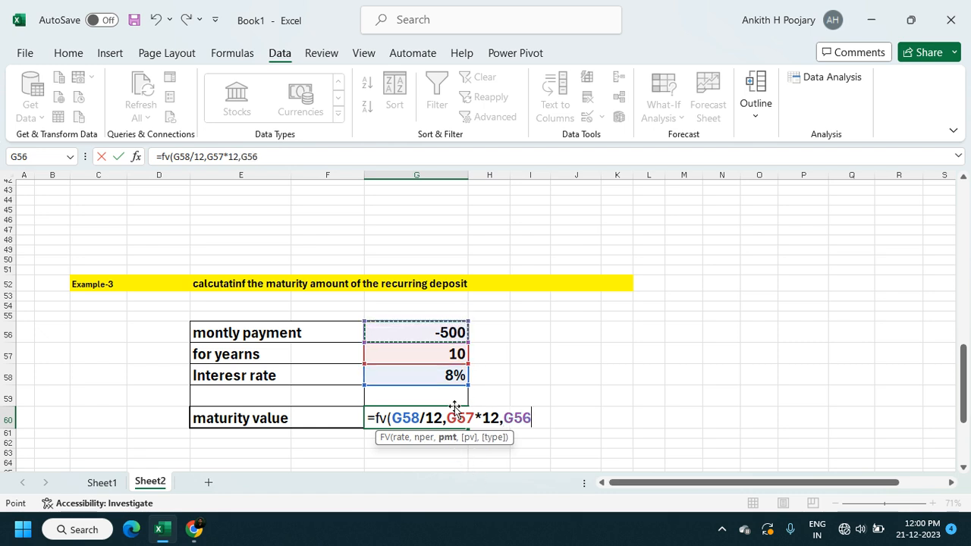
text())
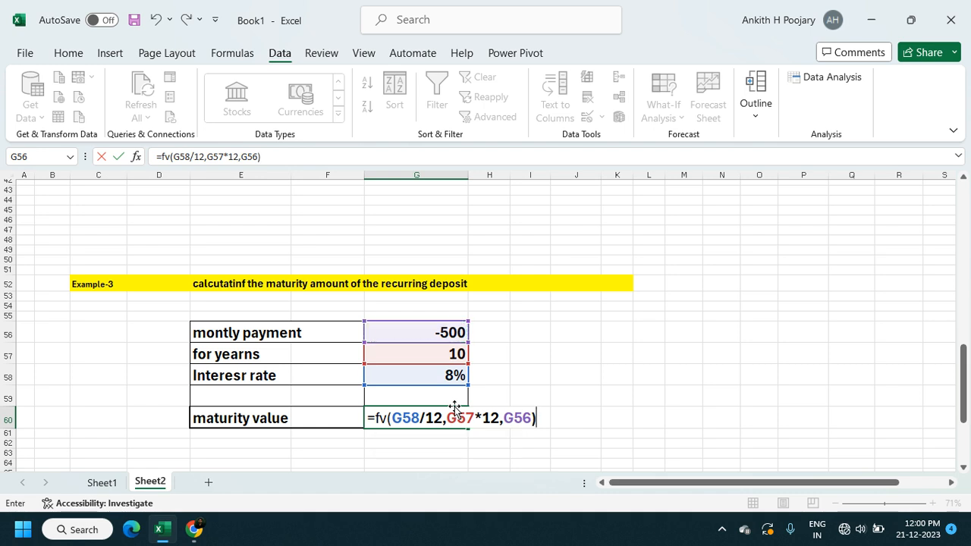
key(Return)
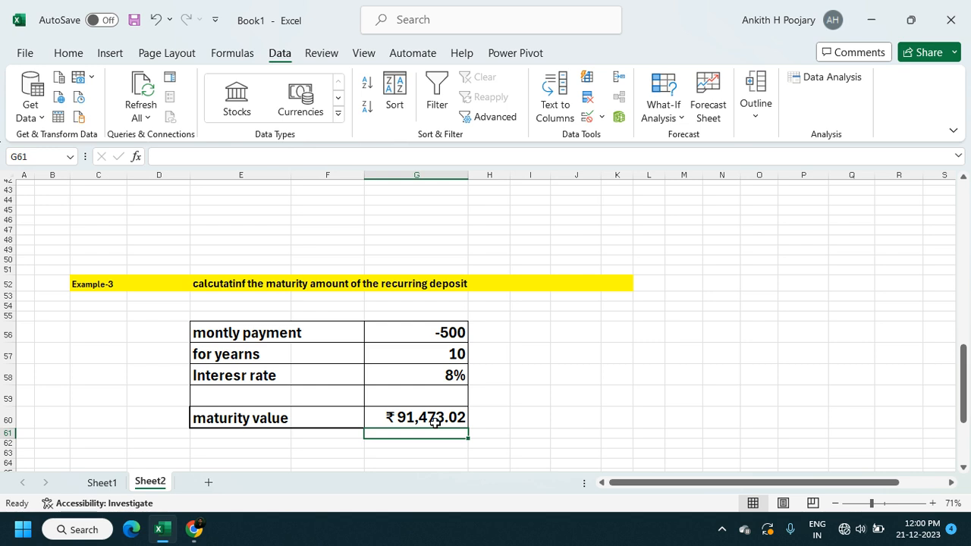
- Run Goal Seek on the maturity value cell G60 with a target of 100000 by changing the monthly payment in G56, and accept the solution
click(390, 417)
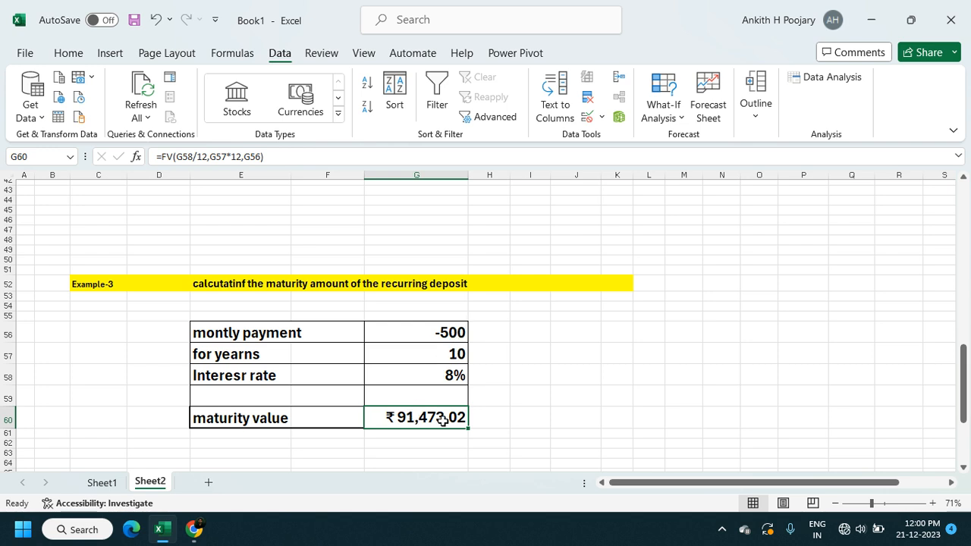
click(682, 118)
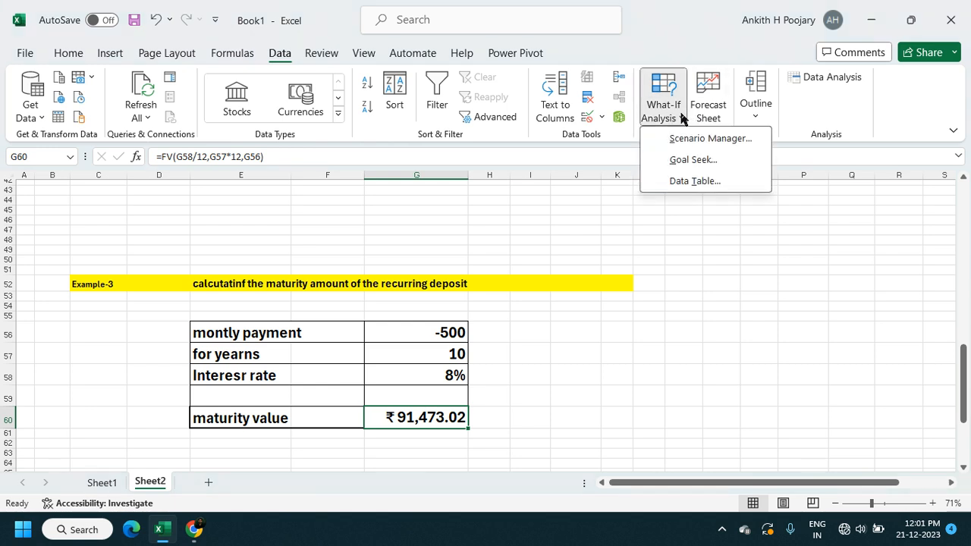
click(692, 160)
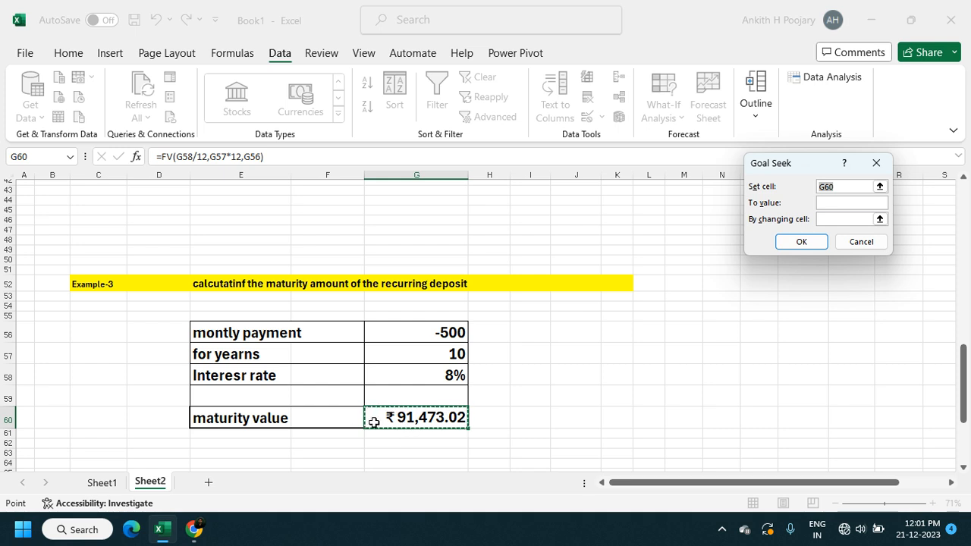
click(836, 203)
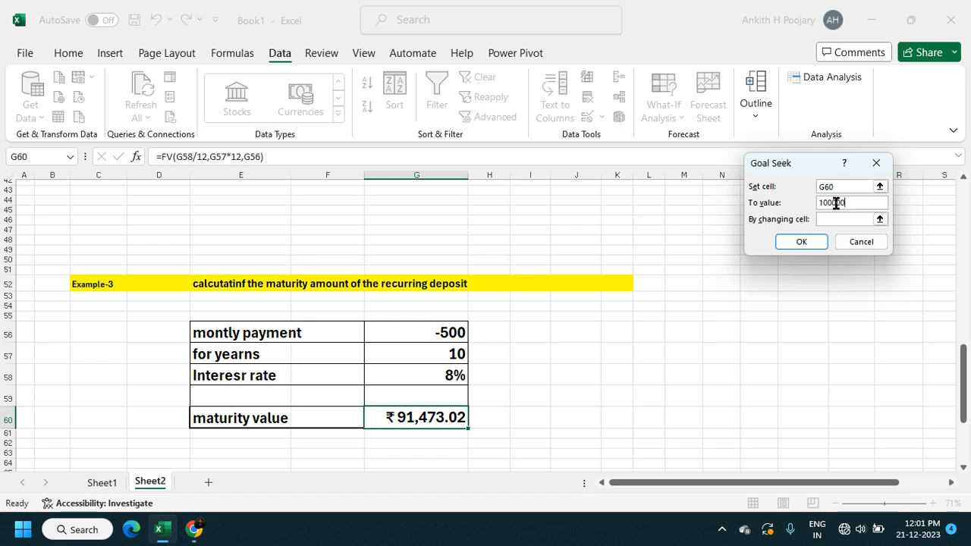
click(832, 219)
click(431, 333)
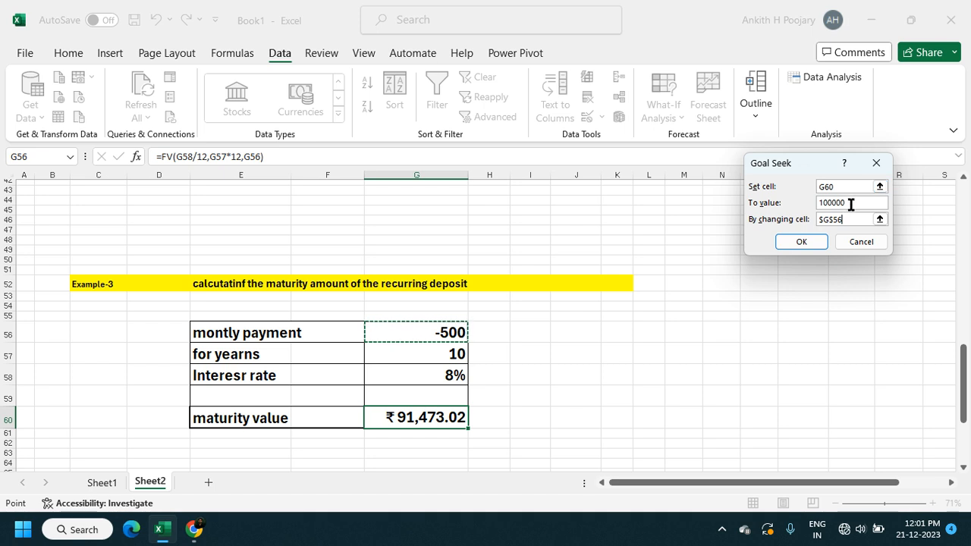
click(802, 242)
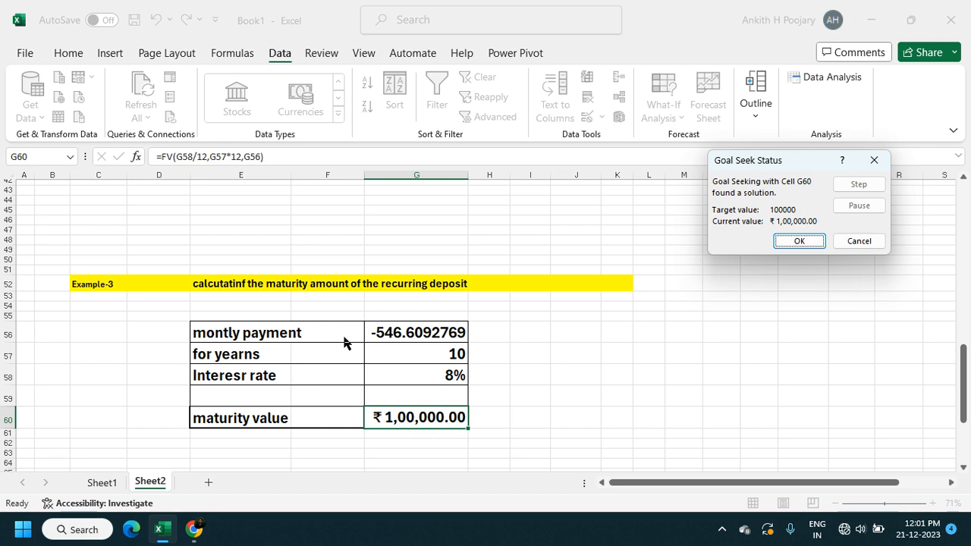
click(799, 241)
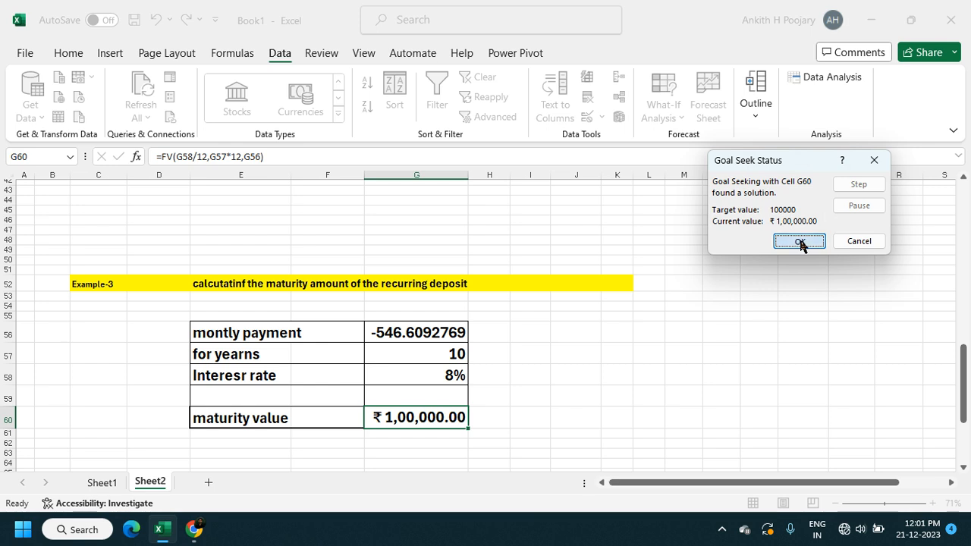
- Run Goal Seek on the maturity value cell G60 with a target of 150000 by changing the years in G57, and accept the solution
click(430, 356)
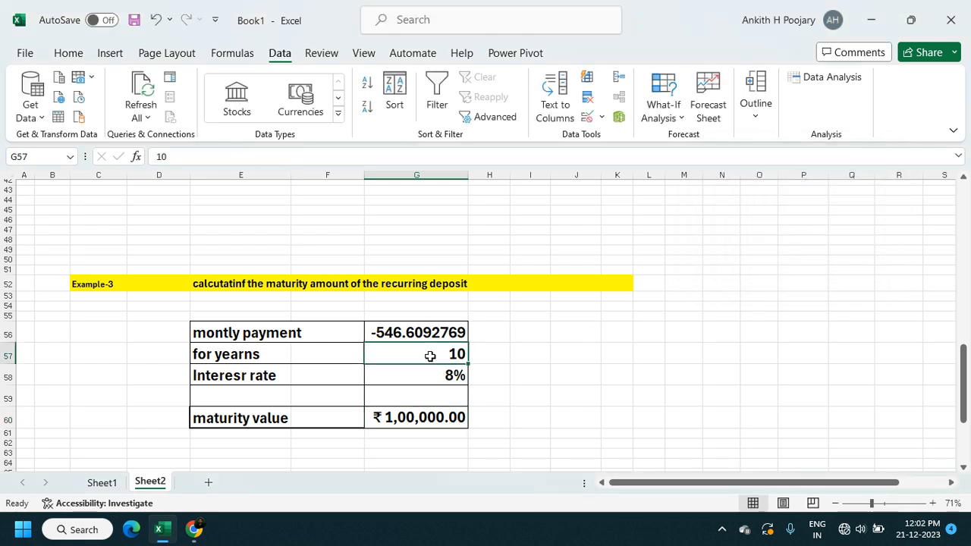
click(402, 419)
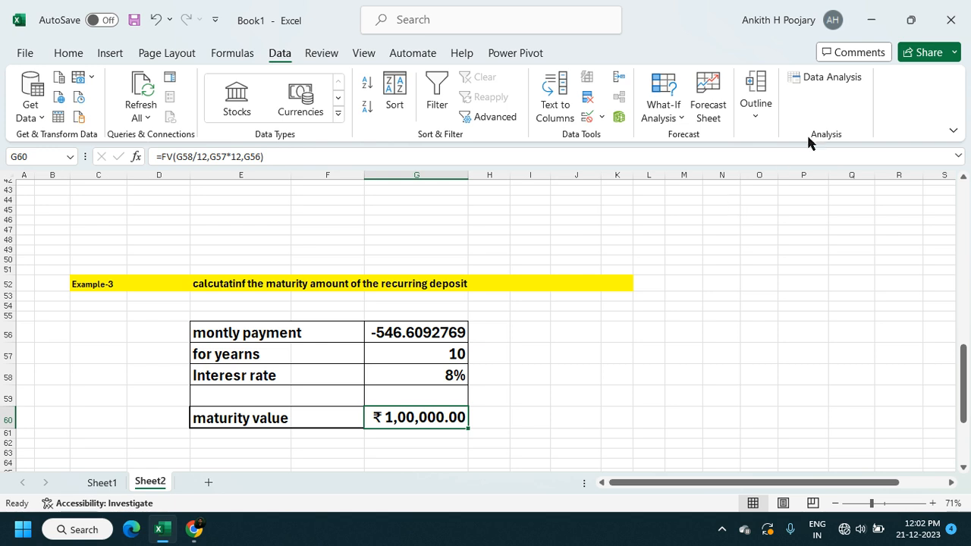
click(675, 119)
click(694, 159)
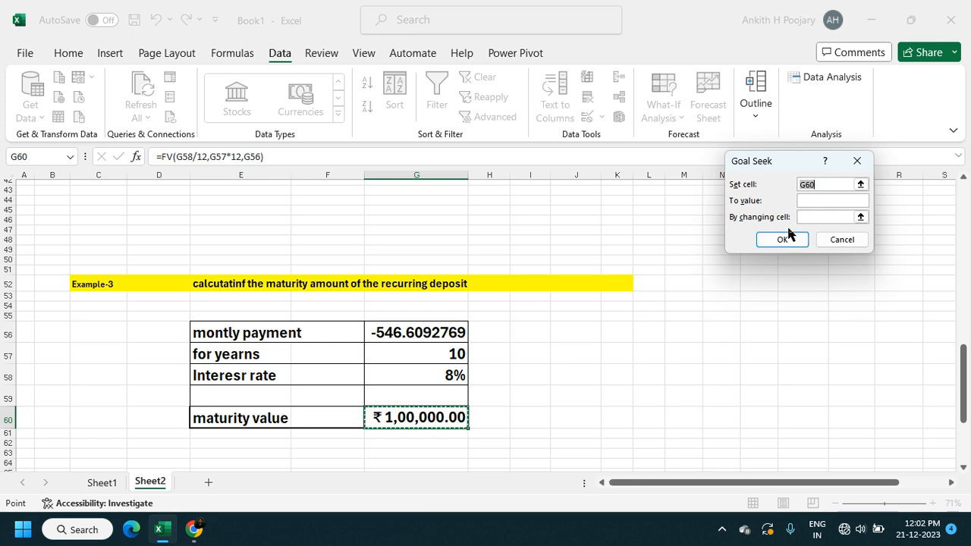
click(812, 202)
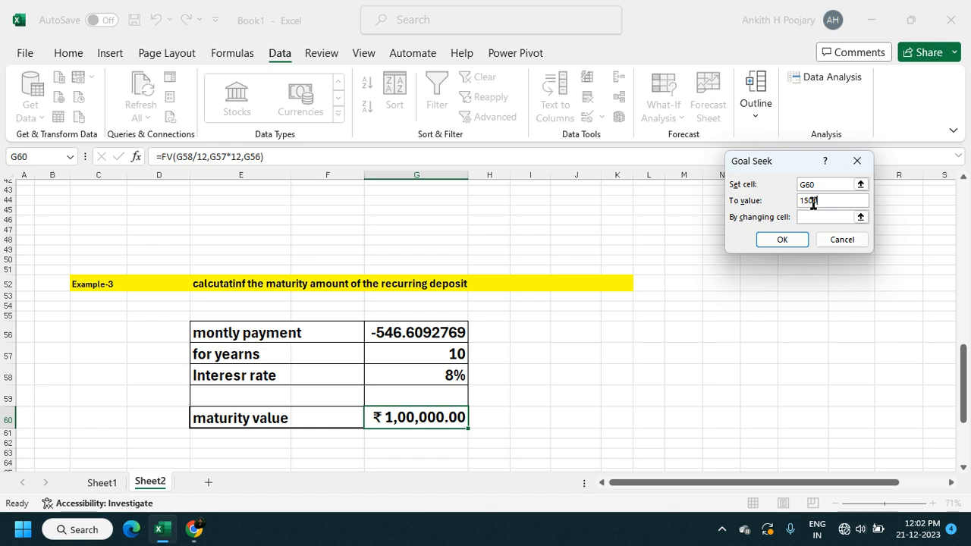
text(150000)
click(818, 216)
click(417, 353)
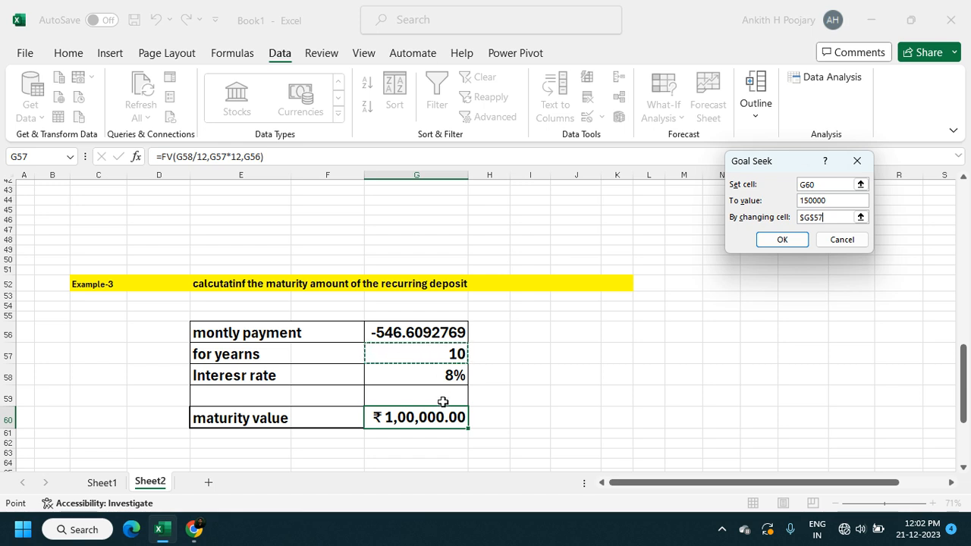
click(778, 240)
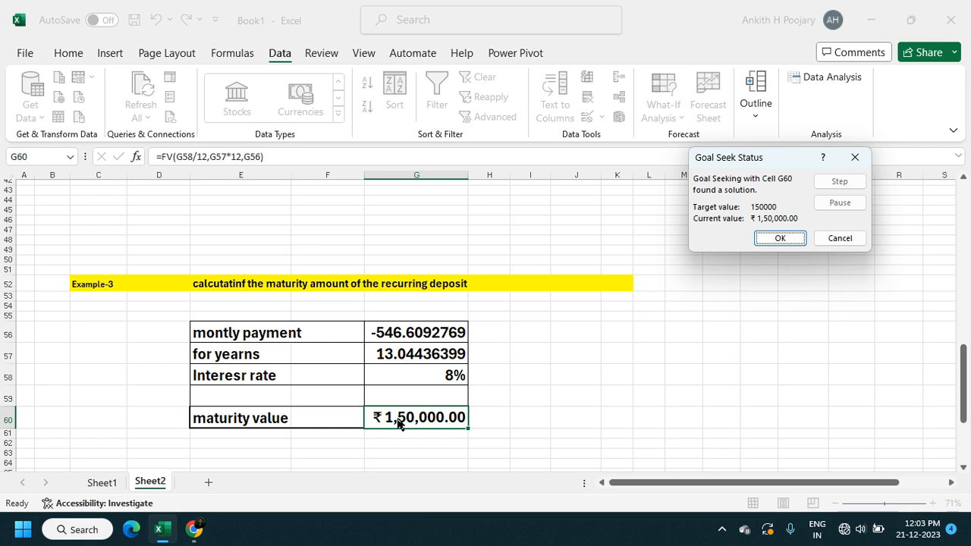
click(774, 237)
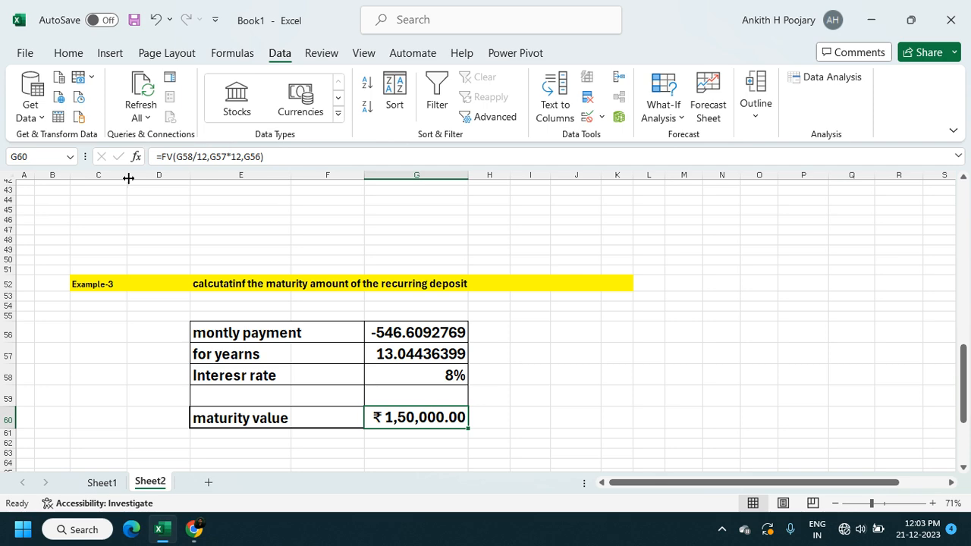
- Review the formulas behind the total budget in F39, the percentage in F22 and the maturity value in G60
scroll(402, 391, up, 4)
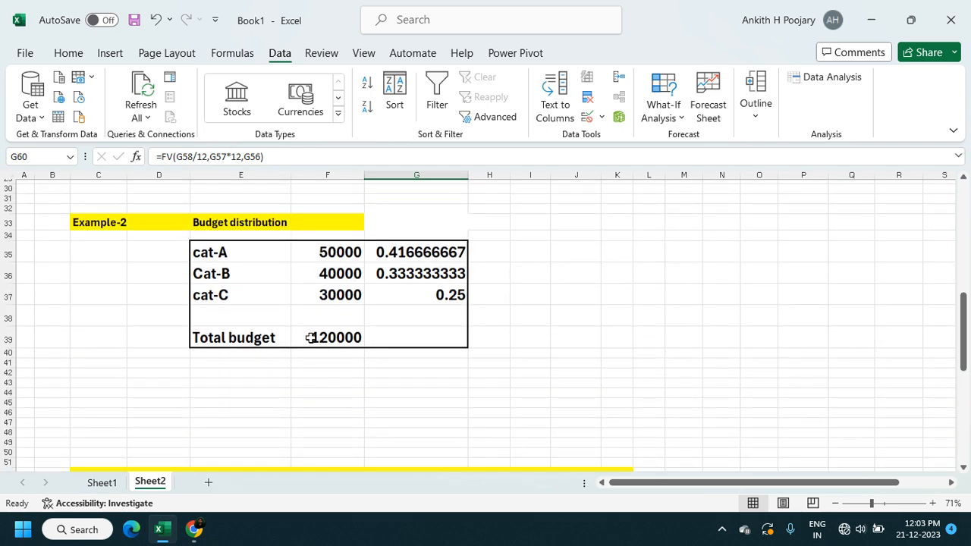
scroll(382, 384, down, 4)
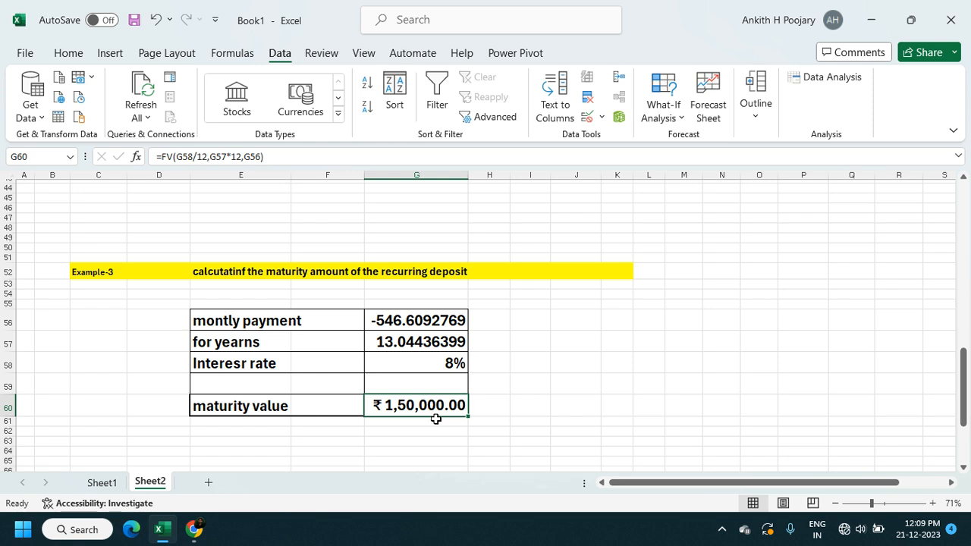
scroll(465, 383, up, 1)
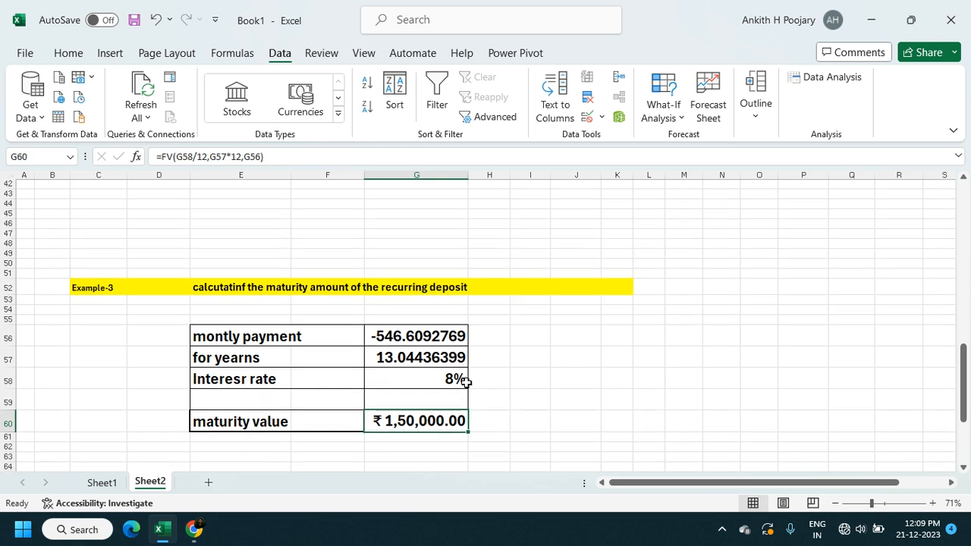
scroll(440, 377, down, 2)
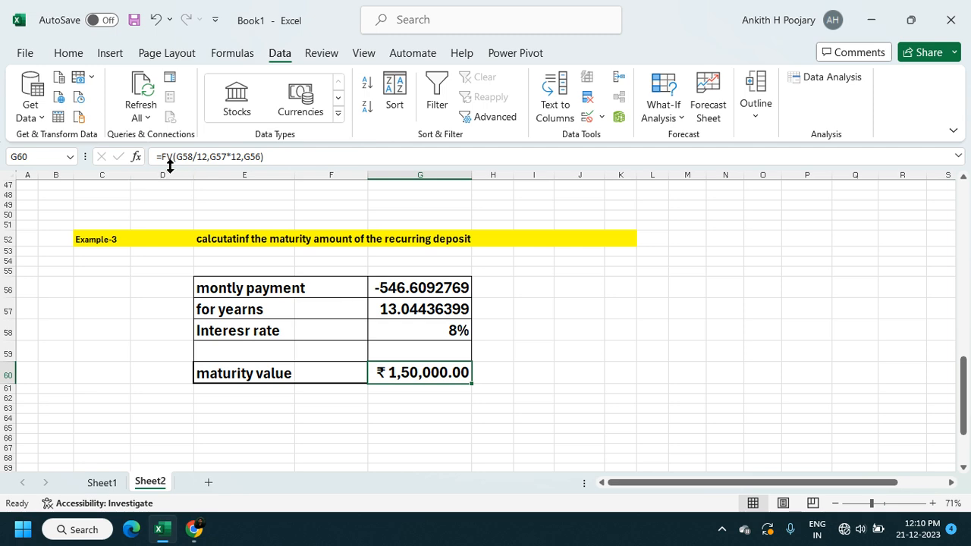
scroll(393, 365, up, 4)
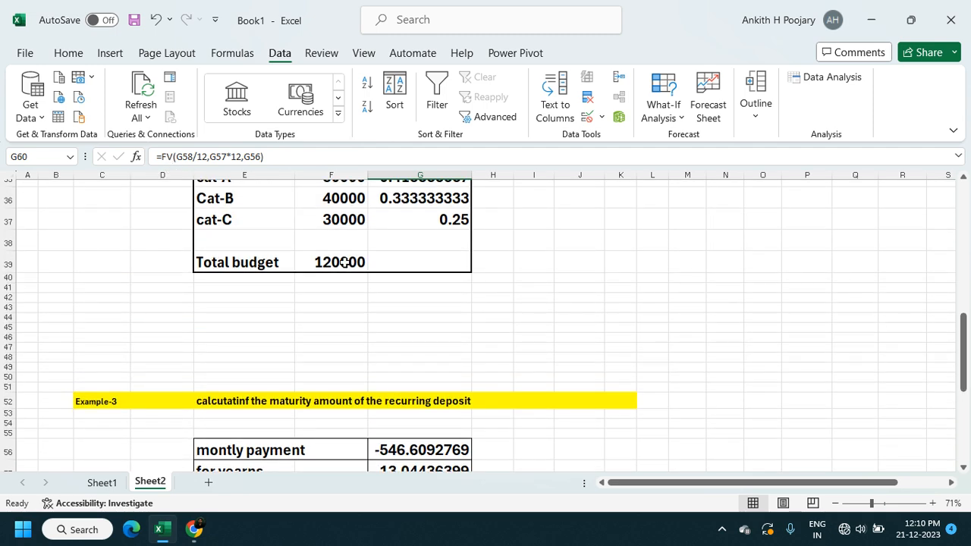
click(343, 261)
scroll(262, 238, up, 7)
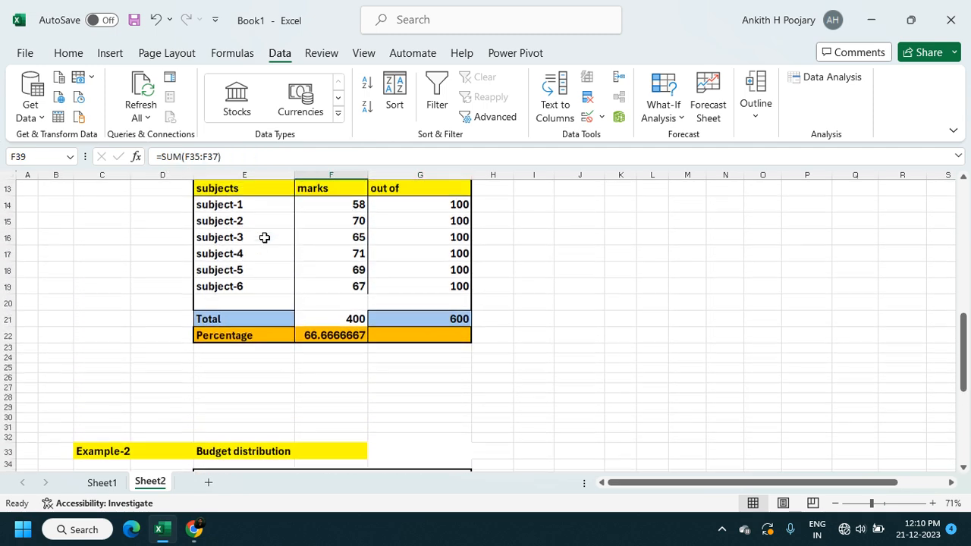
click(325, 336)
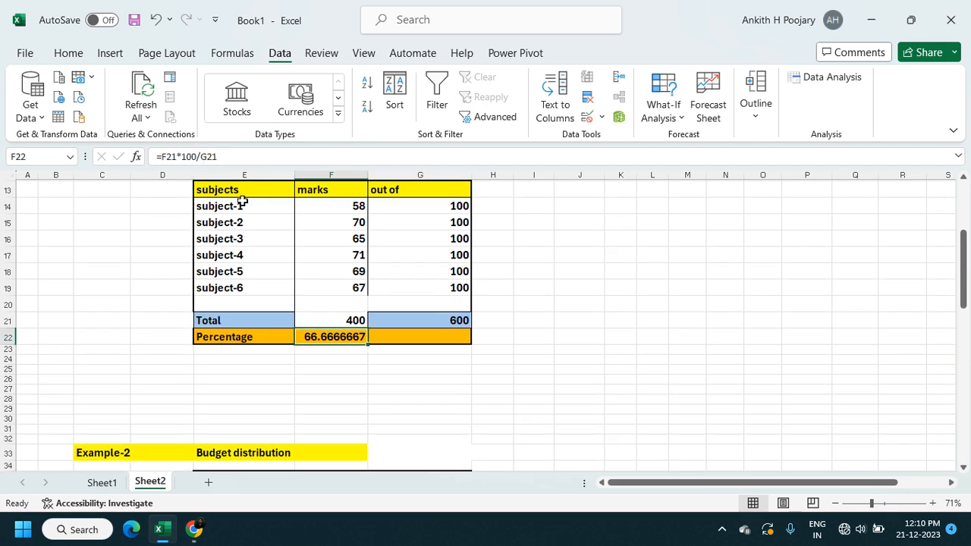
scroll(293, 276, down, 14)
scroll(295, 277, down, 3)
scroll(372, 303, up, 9)
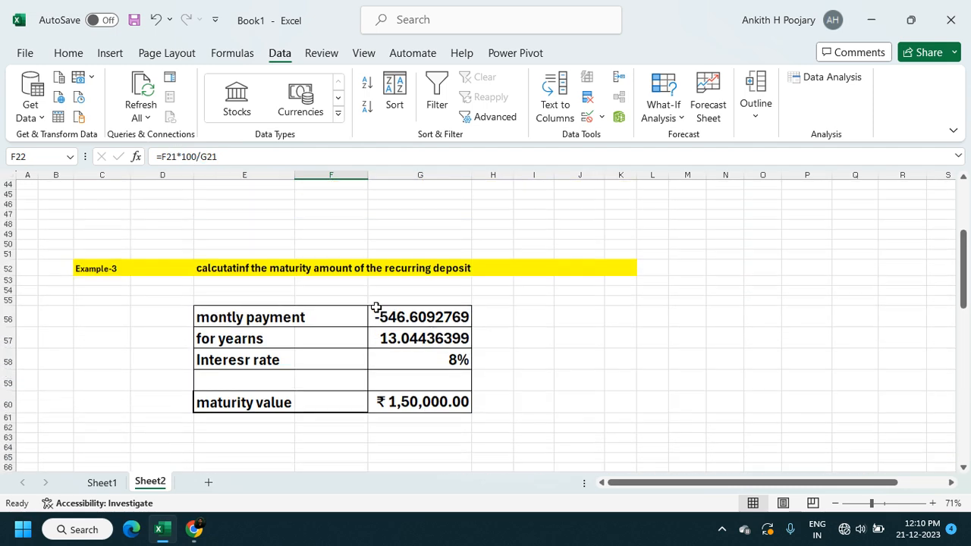
scroll(375, 308, down, 1)
click(407, 422)
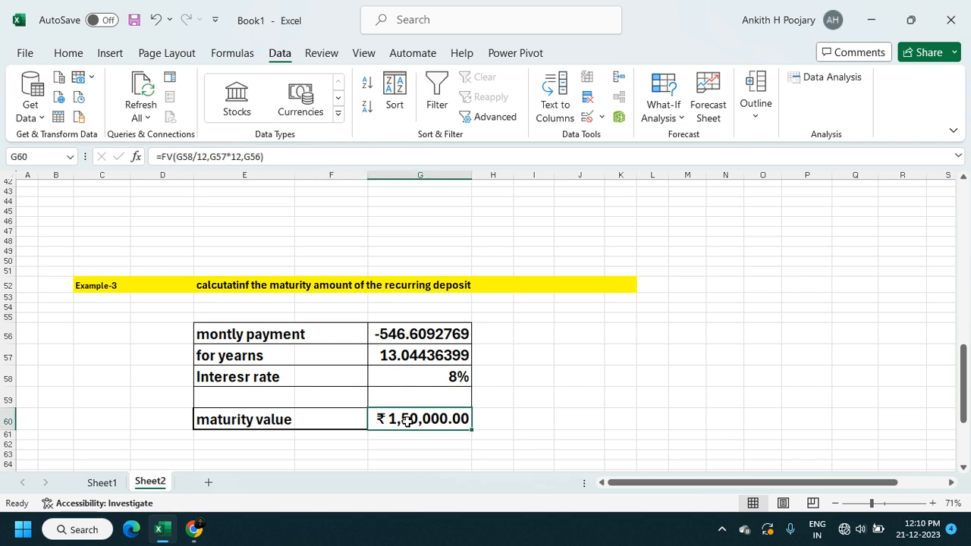